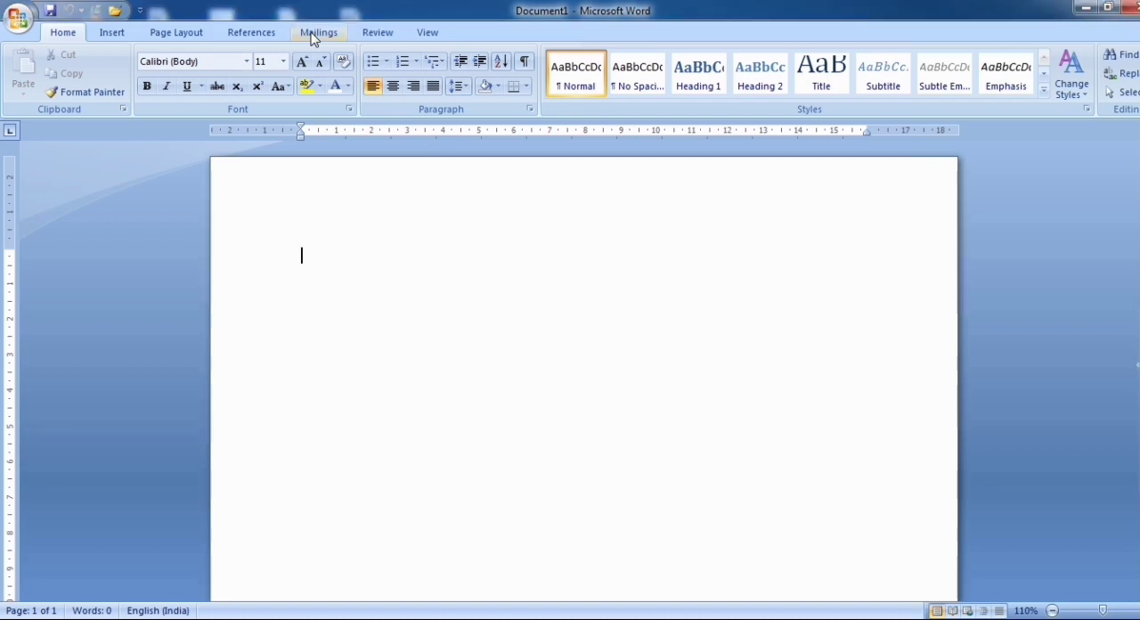
Start creating mailing labels and enter "Expert in Computer" as the first line of the label address
{"action": "left_click", "coordinate": [313, 36]}
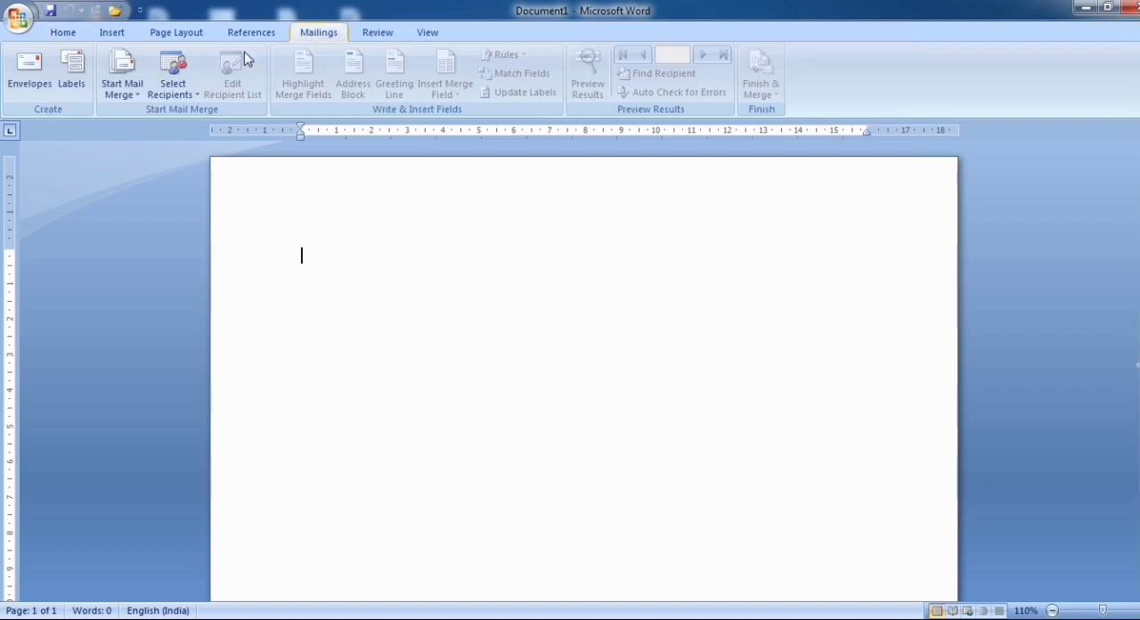
{"action": "left_click", "coordinate": [71, 79]}
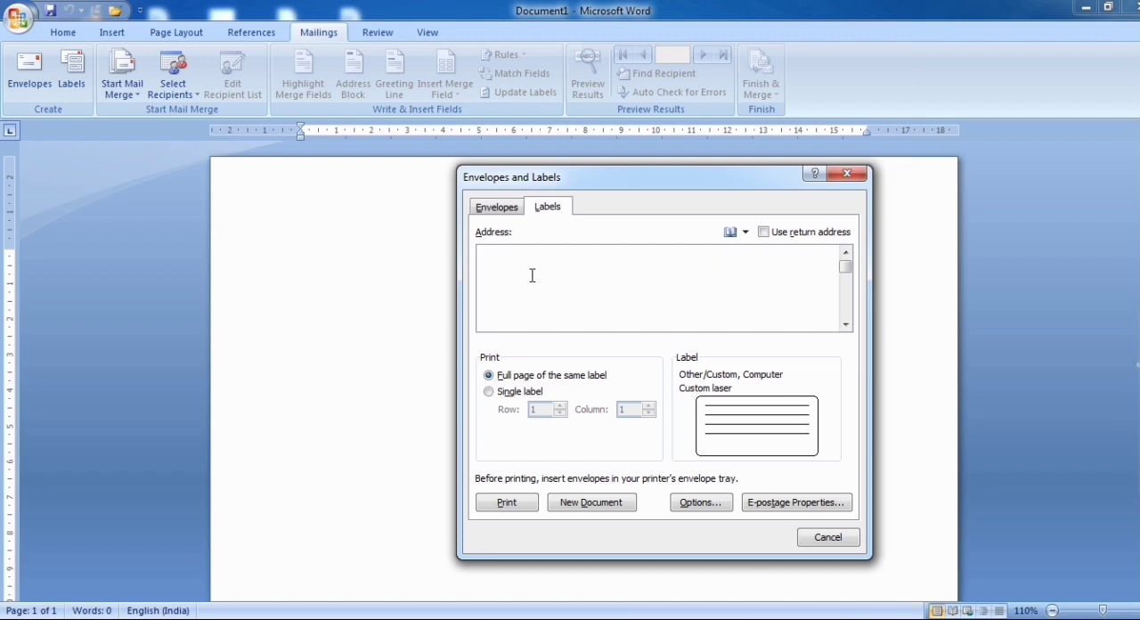
{"action": "type", "text": "Ex"}
{"action": "type", "text": "per"}
{"action": "type", "text": "t"}
{"action": "type", "text": " in"}
{"action": "type", "text": " Co"}
{"action": "type", "text": "mputer"}
Complete the label address with the district, state and country, each on its own line
{"action": "type", "text": "Uttar "}
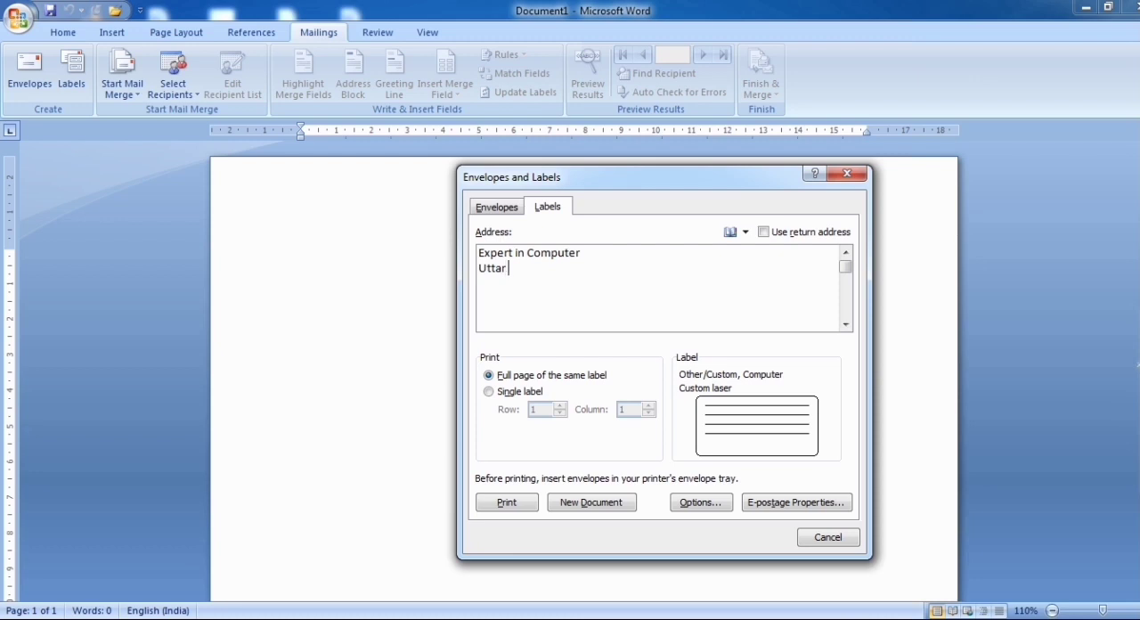
{"action": "type", "text": "Dinajpur"}
{"action": "key", "text": "Return"}
{"action": "type", "text": "West"}
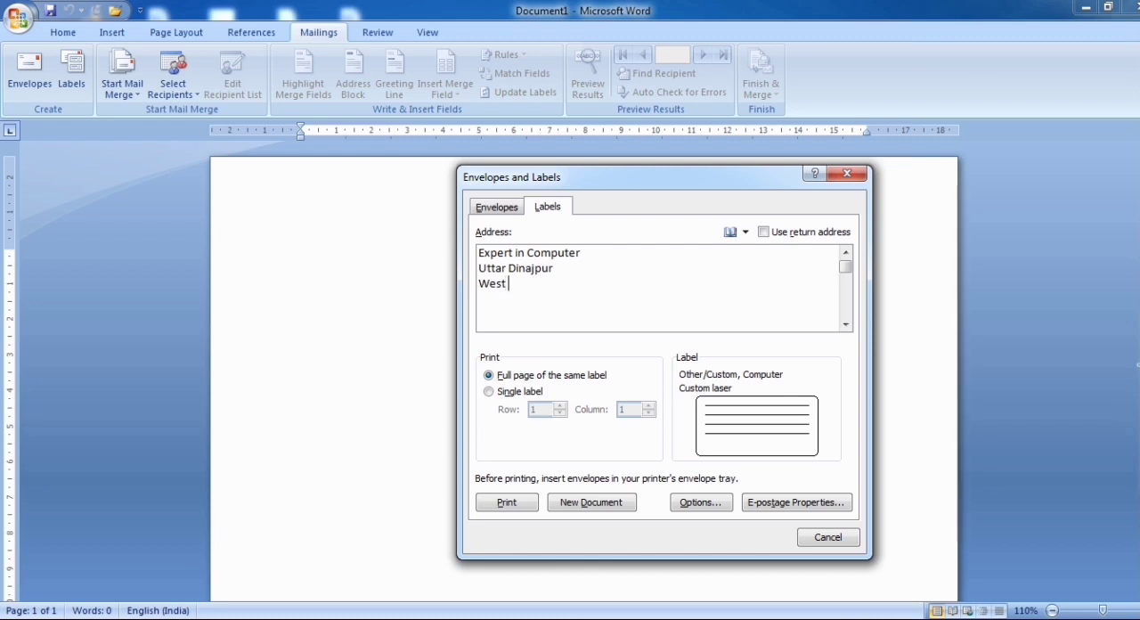
{"action": "type", "text": " Bengak"}
{"action": "key", "text": "BackSpace"}
{"action": "type", "text": "l"}
{"action": "key", "text": "Return"}
{"action": "type", "text": "India"}
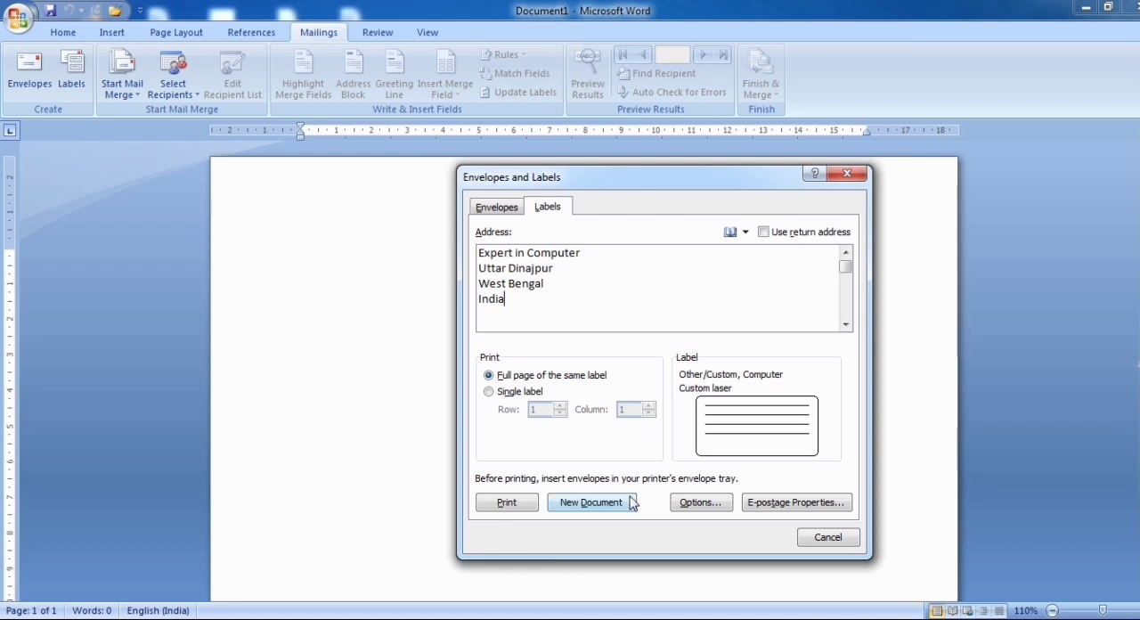
Delete the existing custom label "Computer" from the label options
{"action": "left_click", "coordinate": [701, 503]}
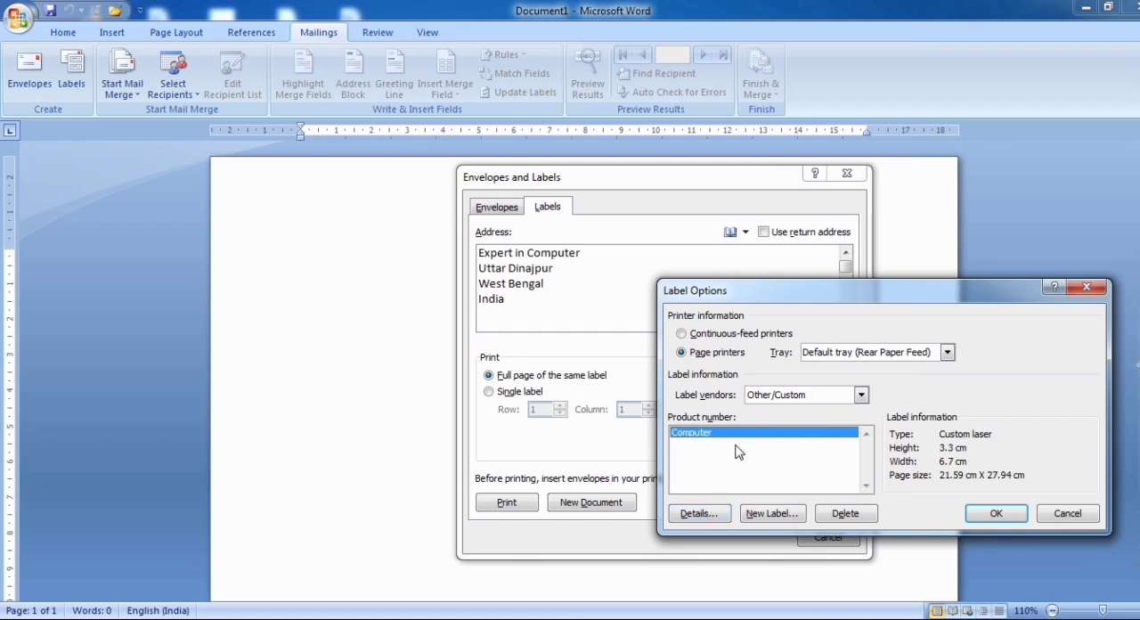
{"action": "left_click", "coordinate": [844, 514]}
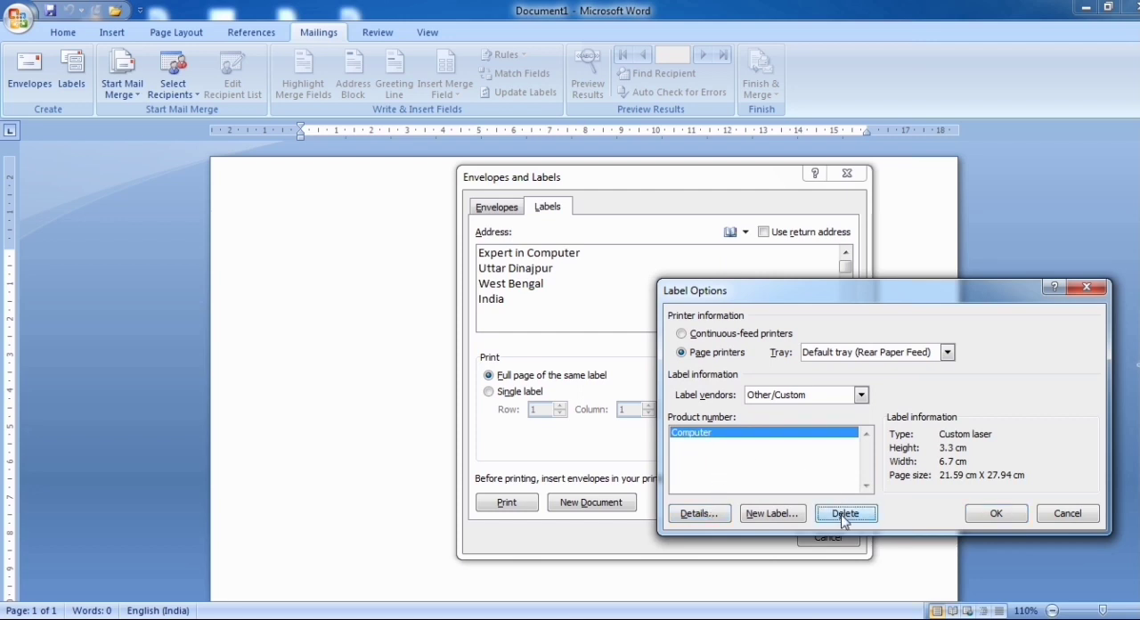
{"action": "left_click", "coordinate": [561, 362]}
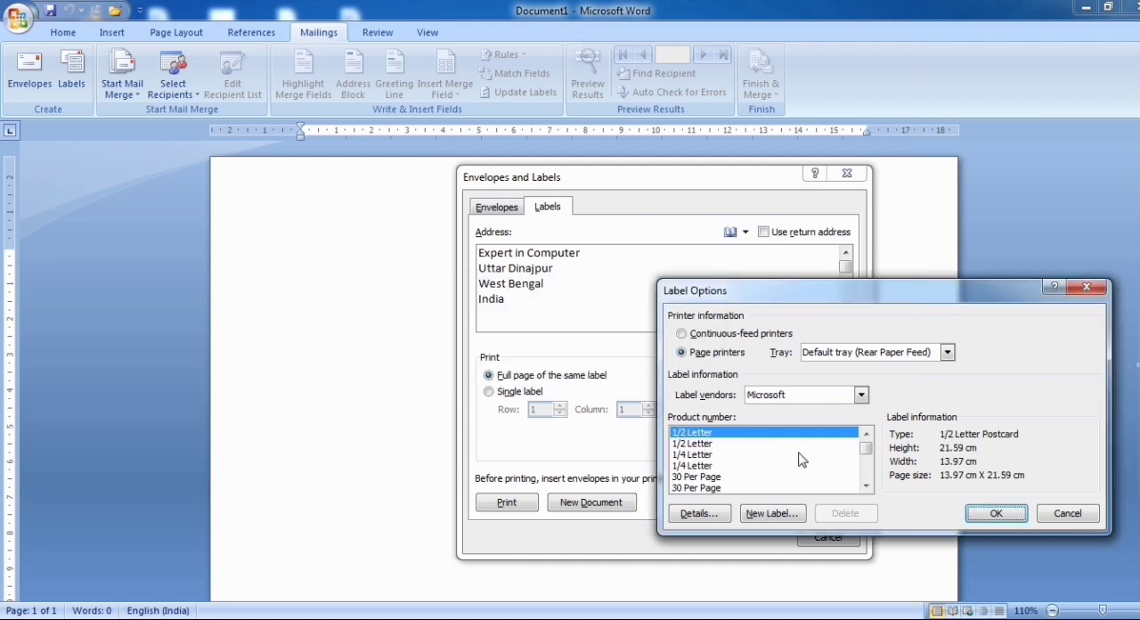
Choose the Microsoft label product Letter (Portrait) as the base for the label
{"action": "scroll", "coordinate": [869, 492], "scroll_direction": "down", "scroll_amount": 1}
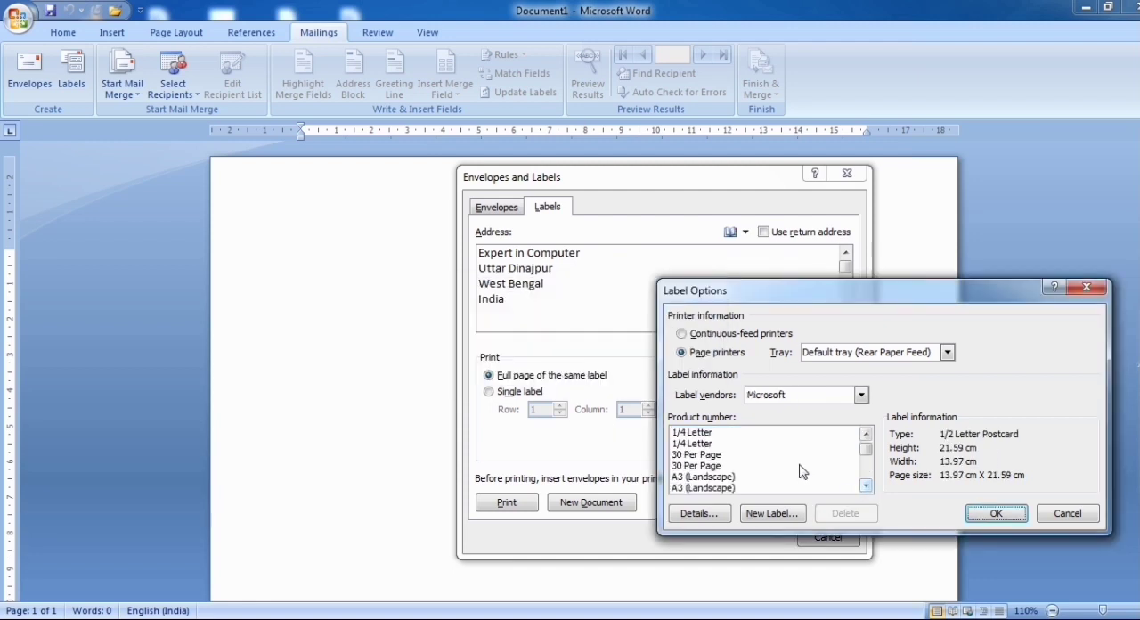
{"action": "scroll", "coordinate": [801, 472], "scroll_direction": "down", "scroll_amount": 4}
{"action": "scroll", "coordinate": [801, 472], "scroll_direction": "down", "scroll_amount": 3}
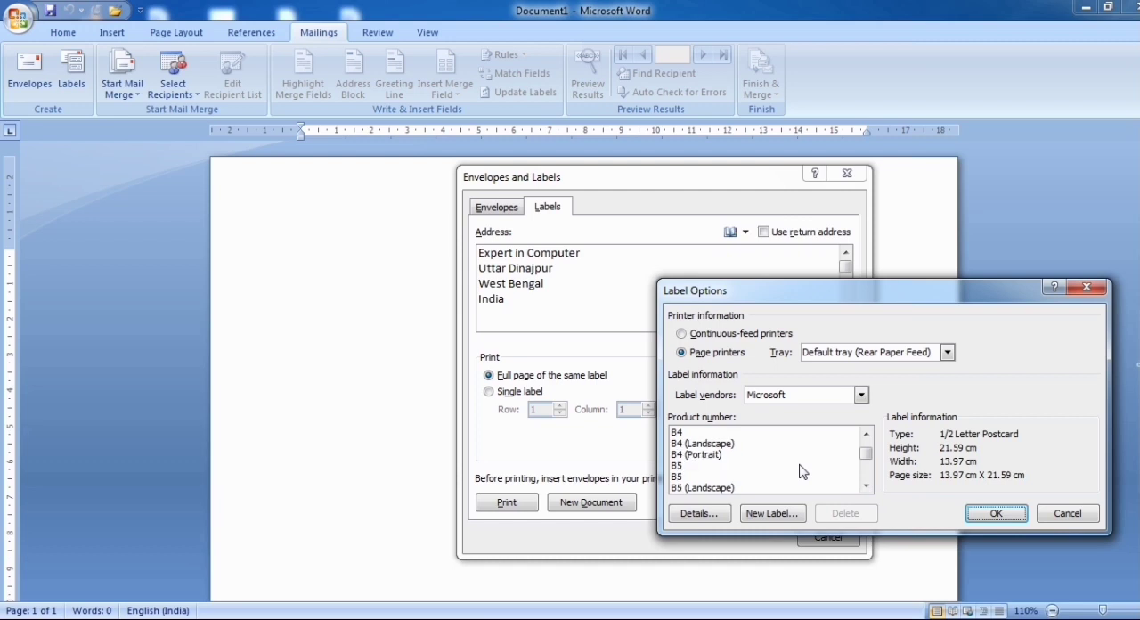
{"action": "scroll", "coordinate": [802, 471], "scroll_direction": "down", "scroll_amount": 5}
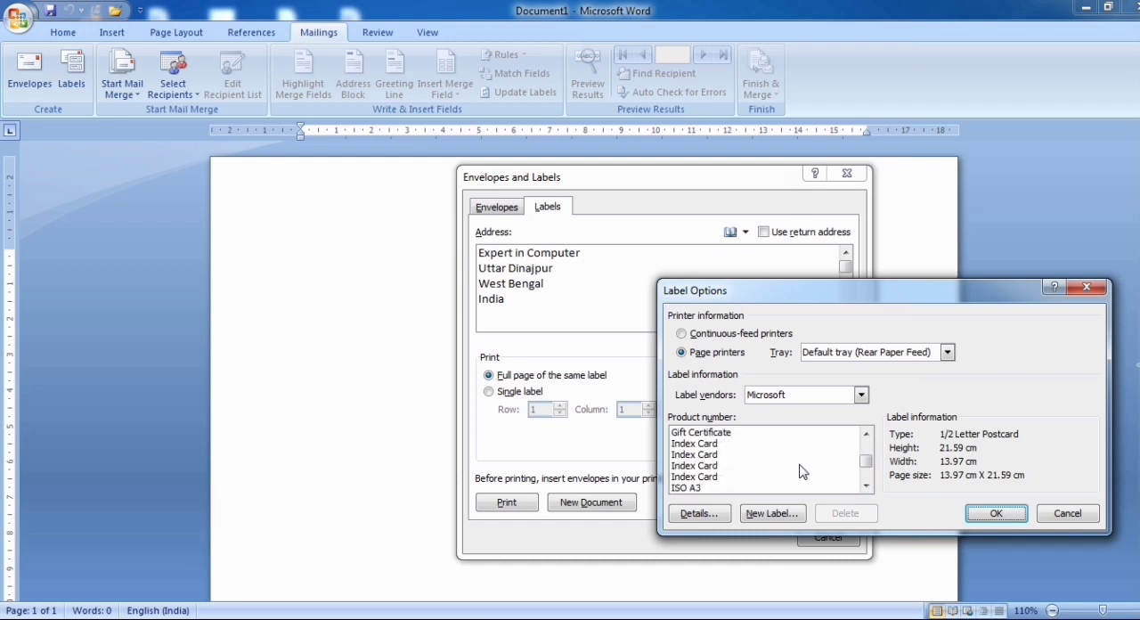
{"action": "scroll", "coordinate": [801, 472], "scroll_direction": "down", "scroll_amount": 5}
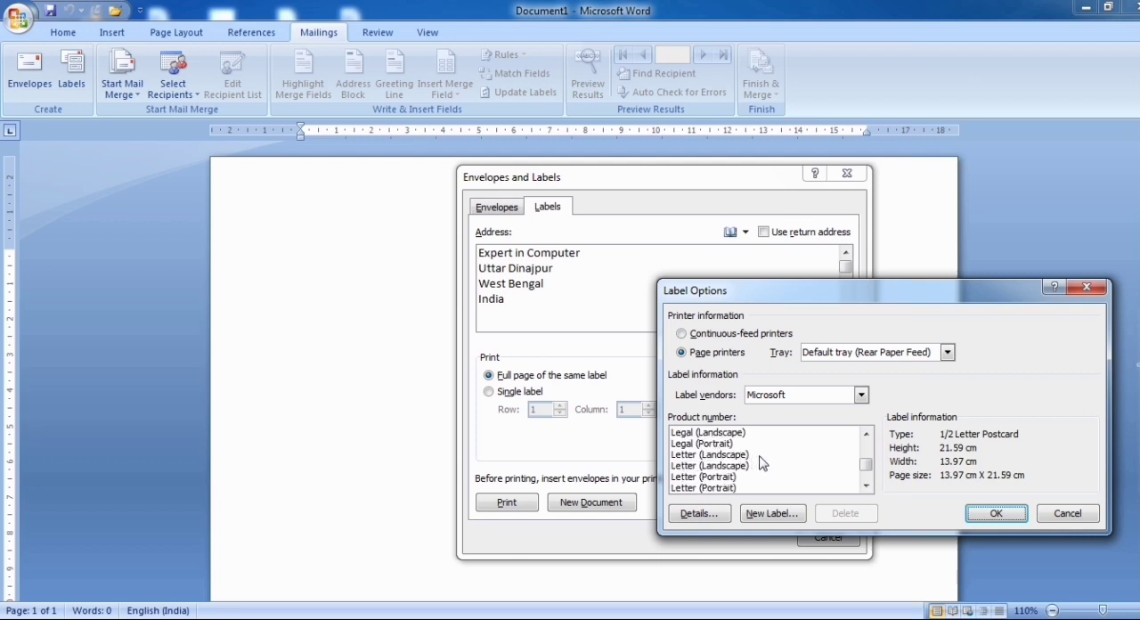
{"action": "left_click", "coordinate": [723, 479]}
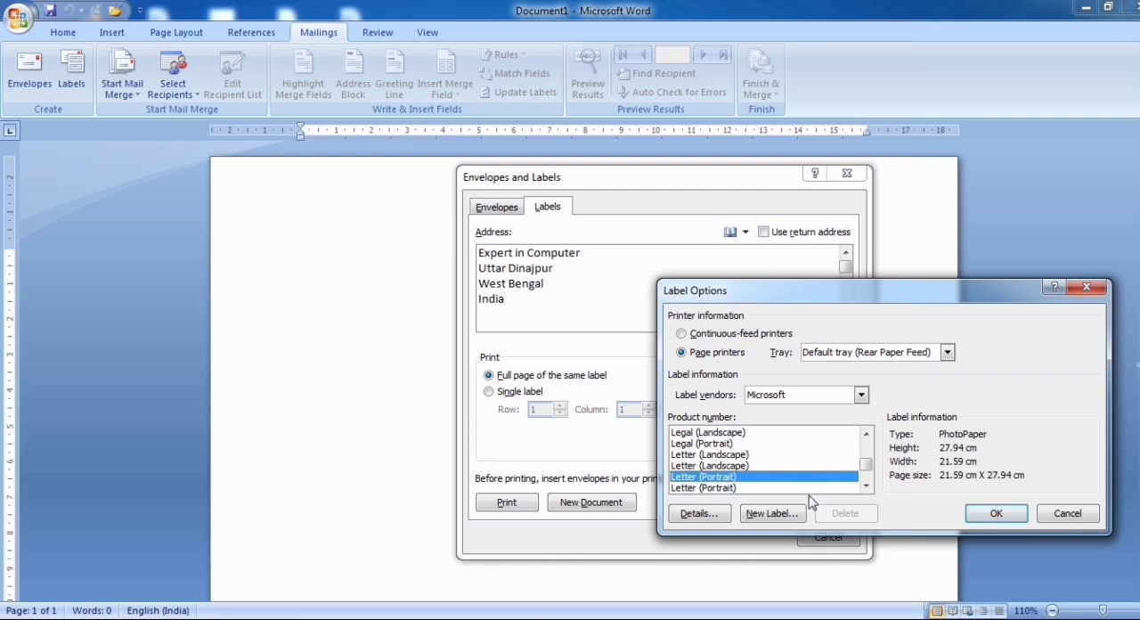
Set the top margin and side margin in the Letter (Portrait) label details to 0.2 cm each
{"action": "left_click", "coordinate": [699, 514]}
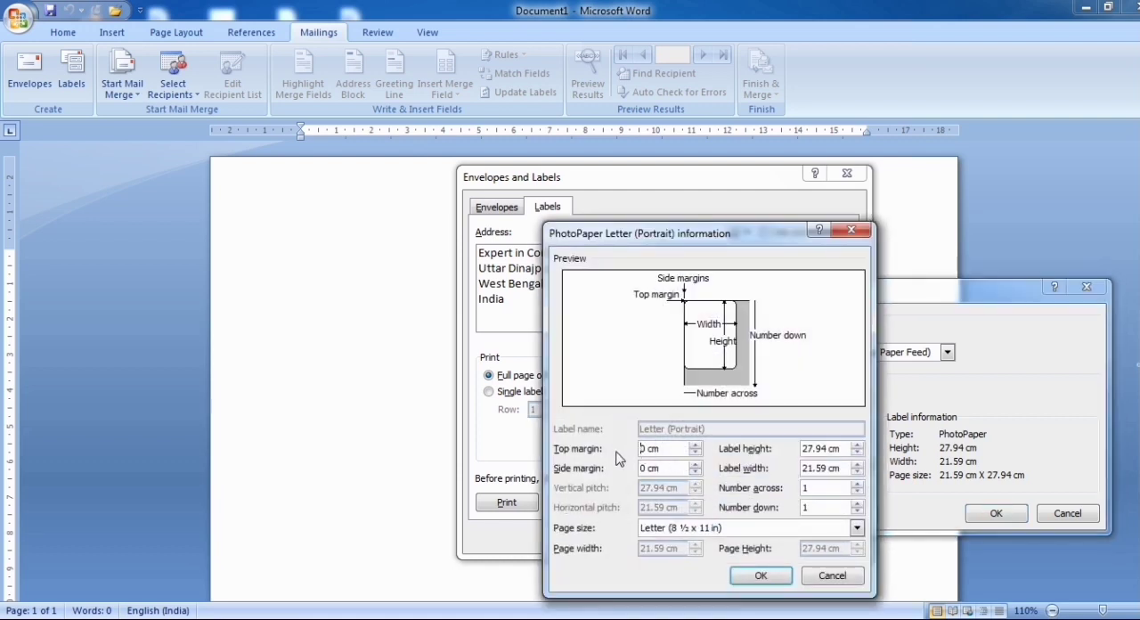
{"action": "left_click", "coordinate": [695, 446]}
{"action": "left_click", "coordinate": [696, 446]}
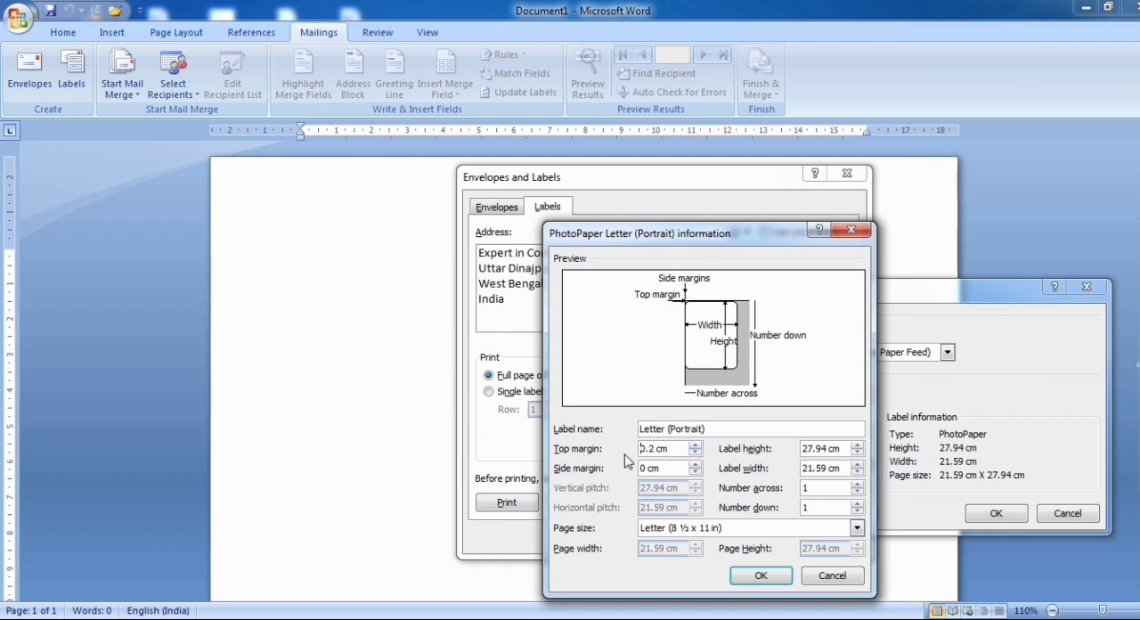
{"action": "left_click", "coordinate": [695, 463]}
{"action": "left_click", "coordinate": [695, 463]}
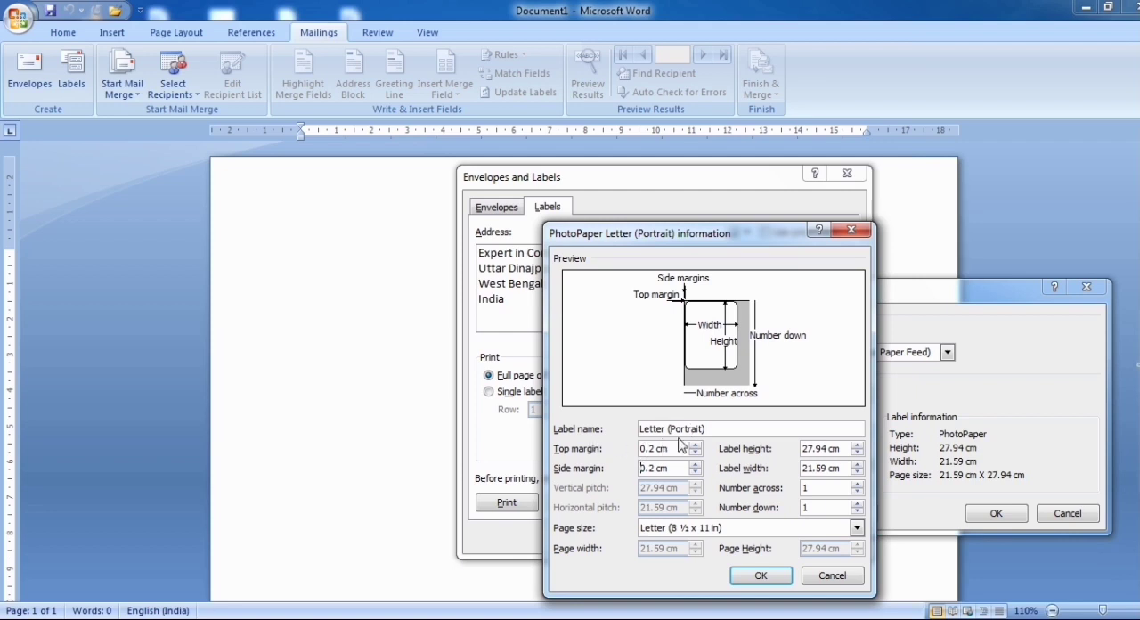
Rename the label as Computer in its details
{"action": "left_click_drag", "start_coordinate": [728, 428], "coordinate": [634, 429]}
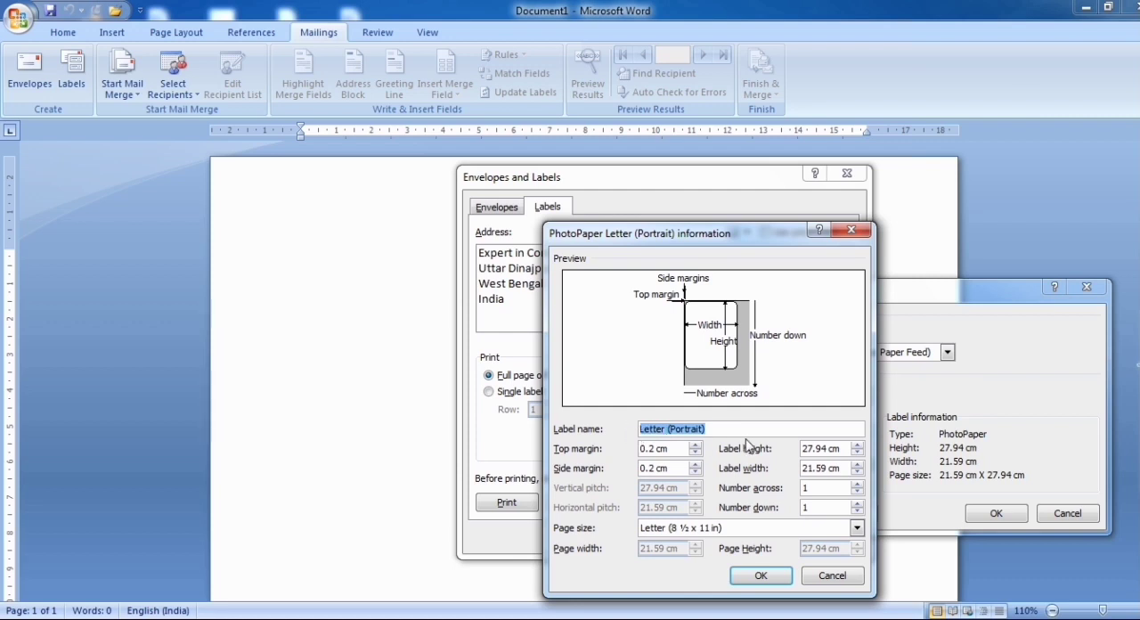
{"action": "type", "text": "Comp"}
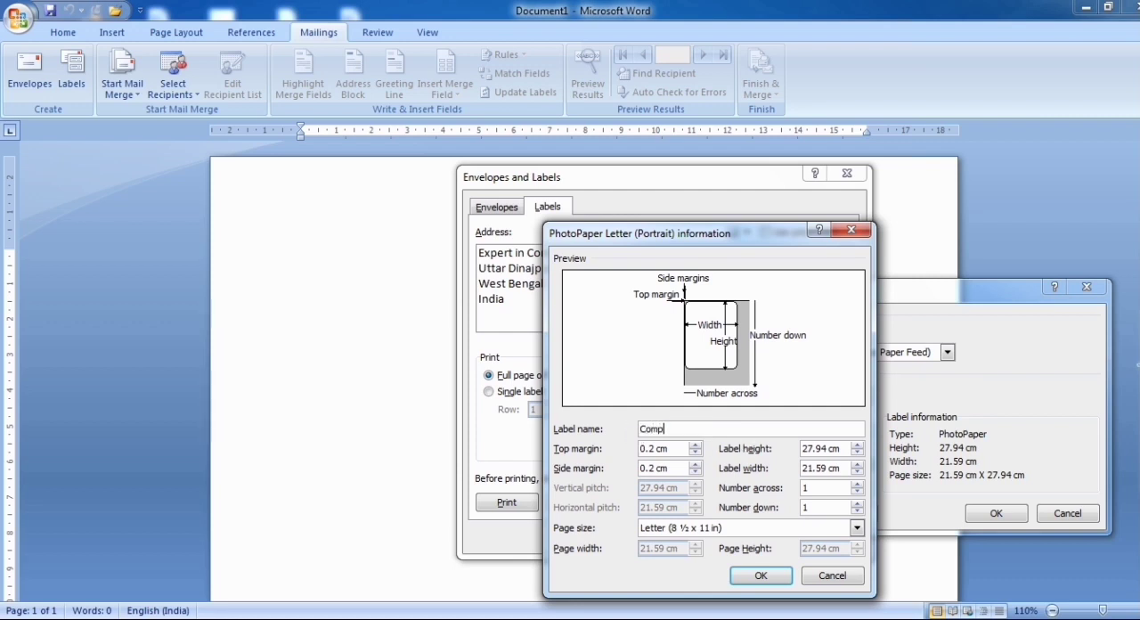
{"action": "type", "text": "uter"}
Set the label height to 3.3 cm and the label width to 6.7 cm
{"action": "double_click", "coordinate": [828, 448]}
{"action": "type", "text": "3.3"}
{"action": "left_click", "coordinate": [814, 467]}
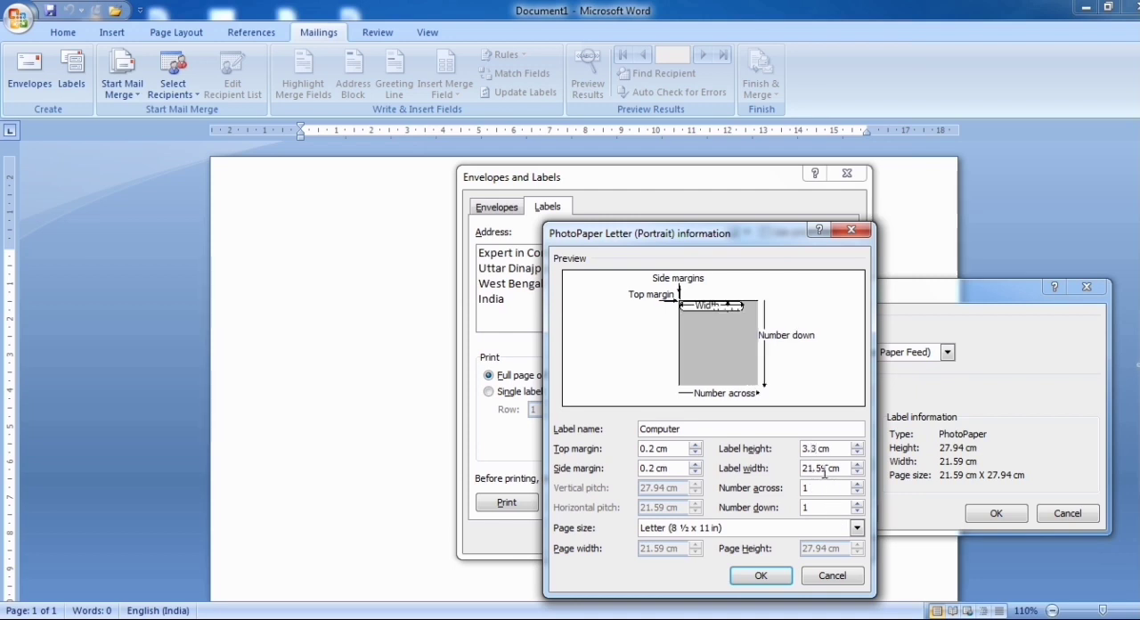
{"action": "left_click_drag", "start_coordinate": [827, 467], "coordinate": [786, 470]}
{"action": "type", "text": "6.7"}
{"action": "left_click", "coordinate": [814, 448]}
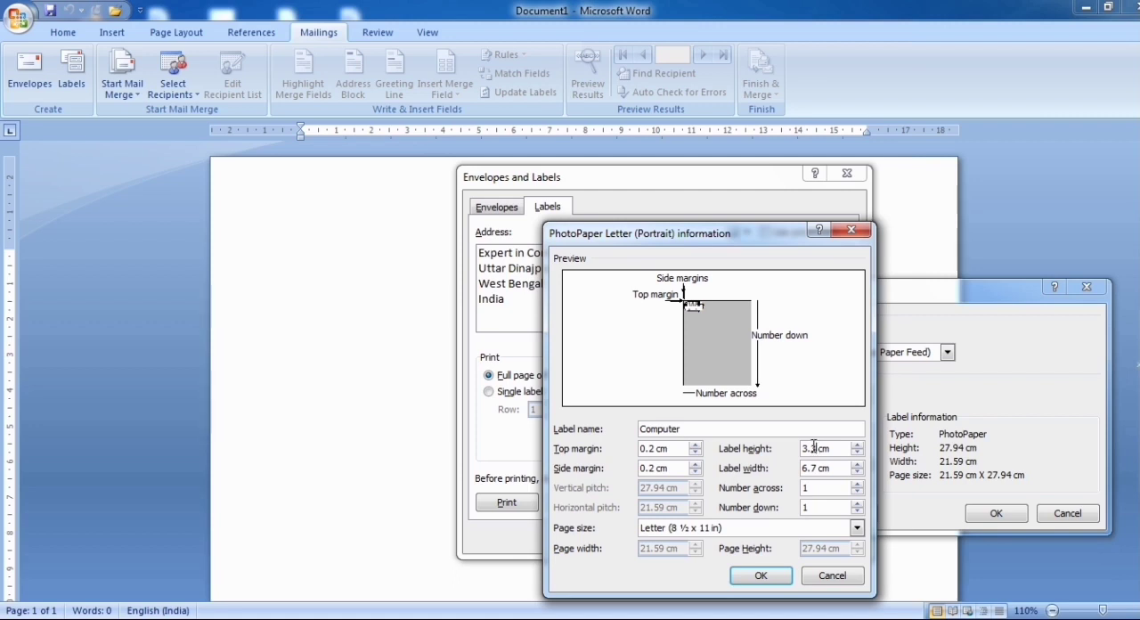
Set the label layout to 3 labels across and 7 labels down
{"action": "double_click", "coordinate": [859, 485]}
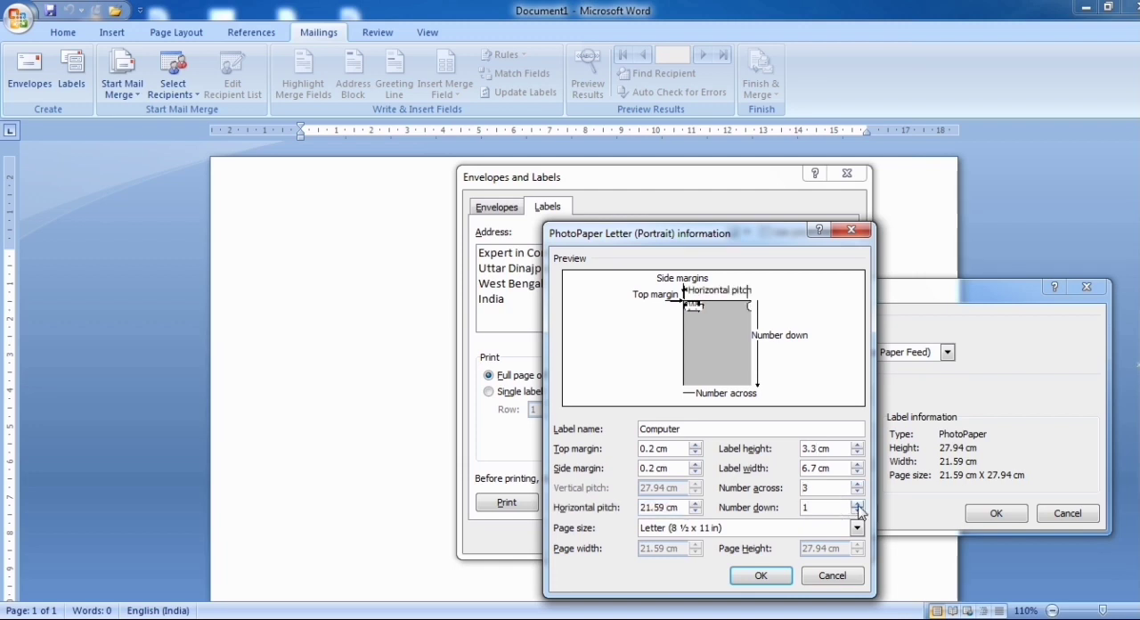
{"action": "left_click", "coordinate": [861, 505]}
{"action": "left_click", "coordinate": [860, 505]}
{"action": "left_click", "coordinate": [860, 505]}
{"action": "left_click", "coordinate": [860, 505]}
{"action": "left_click", "coordinate": [860, 504]}
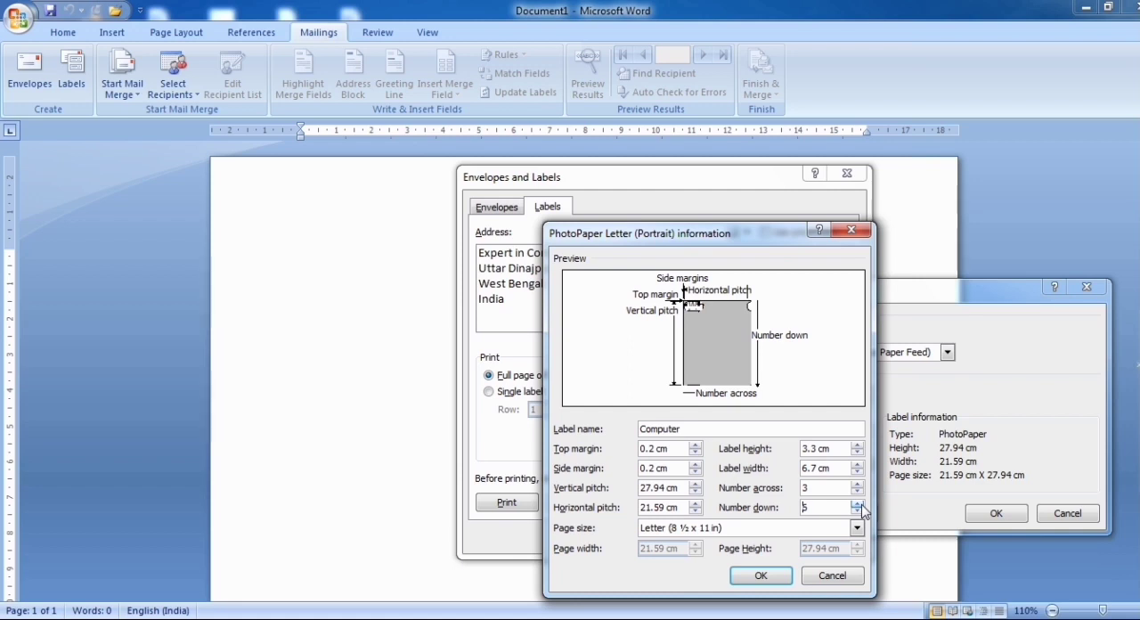
{"action": "left_click", "coordinate": [860, 505]}
{"action": "left_click", "coordinate": [834, 486]}
{"action": "left_click", "coordinate": [832, 449]}
Set the label's vertical pitch to 3.7 cm and its horizontal pitch to 7 cm
{"action": "left_click_drag", "start_coordinate": [671, 487], "coordinate": [634, 489]}
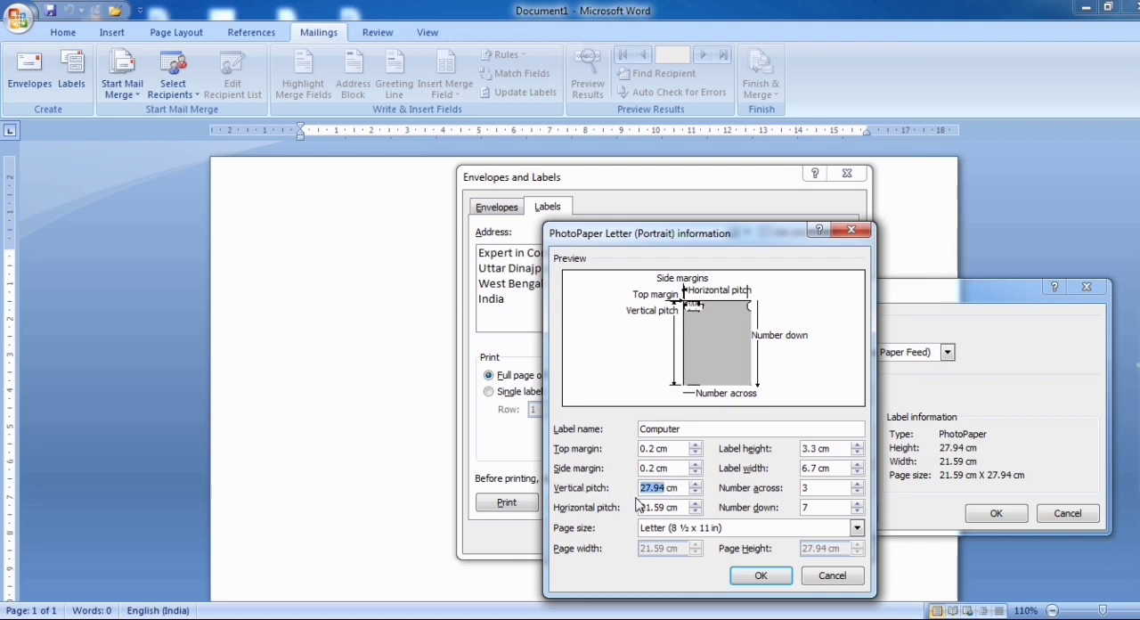
{"action": "type", "text": "3.7"}
{"action": "left_click", "coordinate": [662, 508]}
{"action": "left_click_drag", "start_coordinate": [666, 508], "coordinate": [626, 516]}
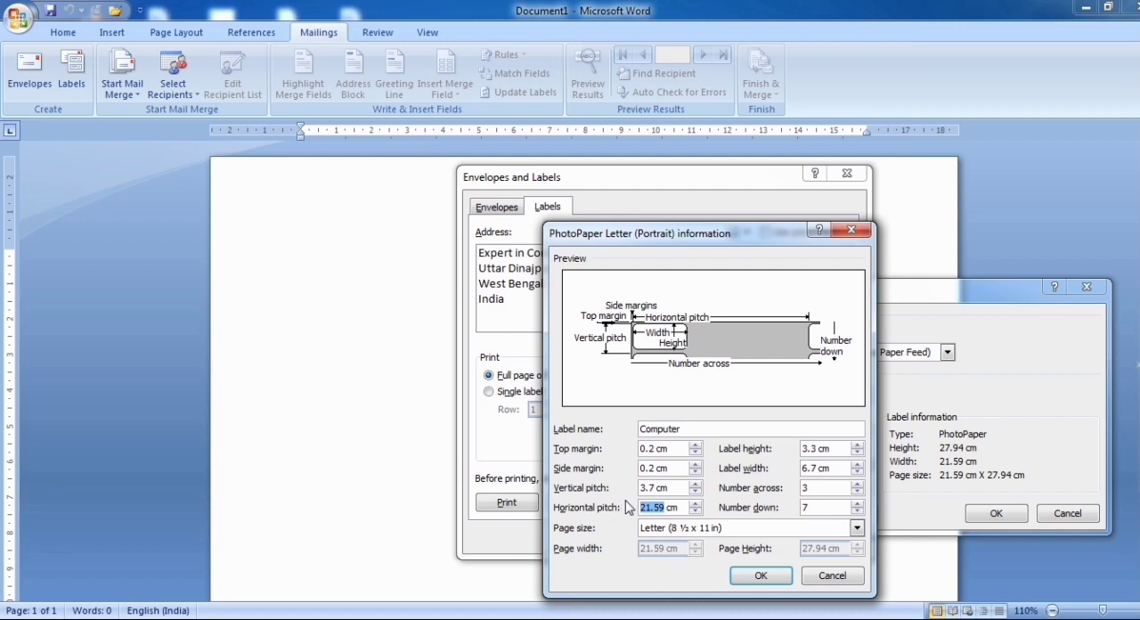
{"action": "type", "text": "7"}
{"action": "left_click", "coordinate": [679, 487]}
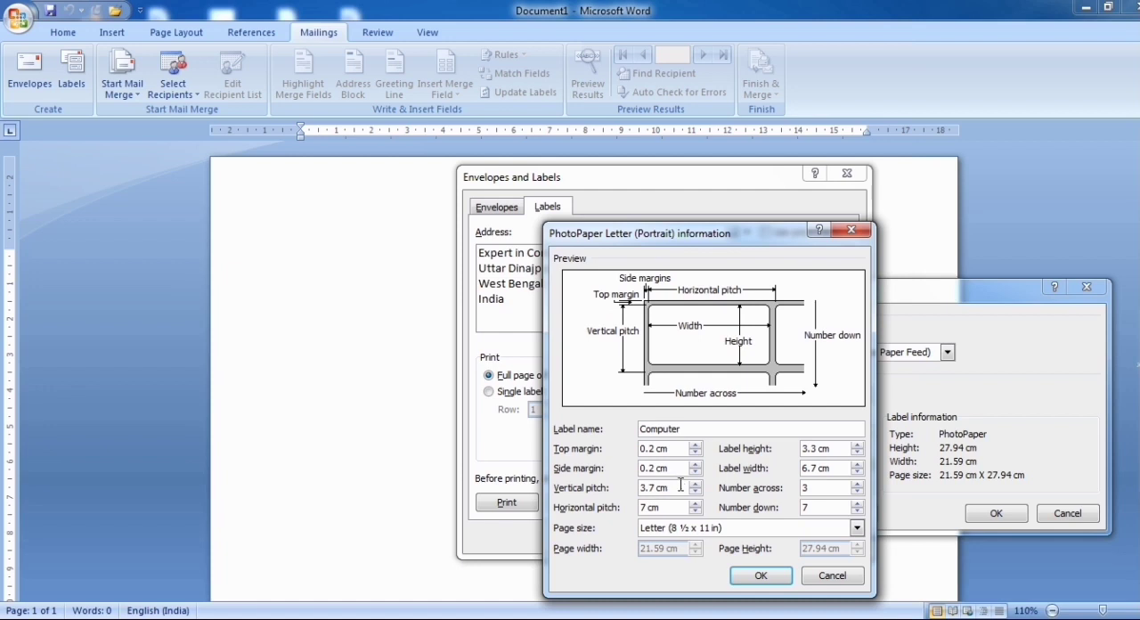
{"action": "left_click", "coordinate": [836, 450]}
Accept the custom Computer label settings and generate a new document with a full page of the same label
{"action": "left_click", "coordinate": [761, 576]}
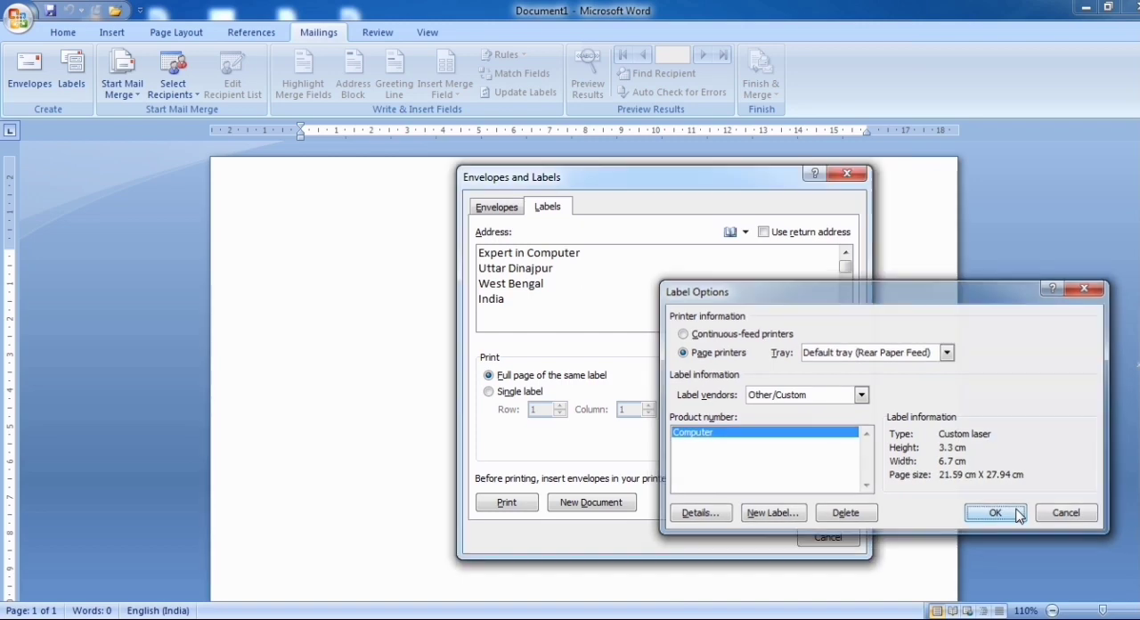
{"action": "left_click", "coordinate": [996, 513]}
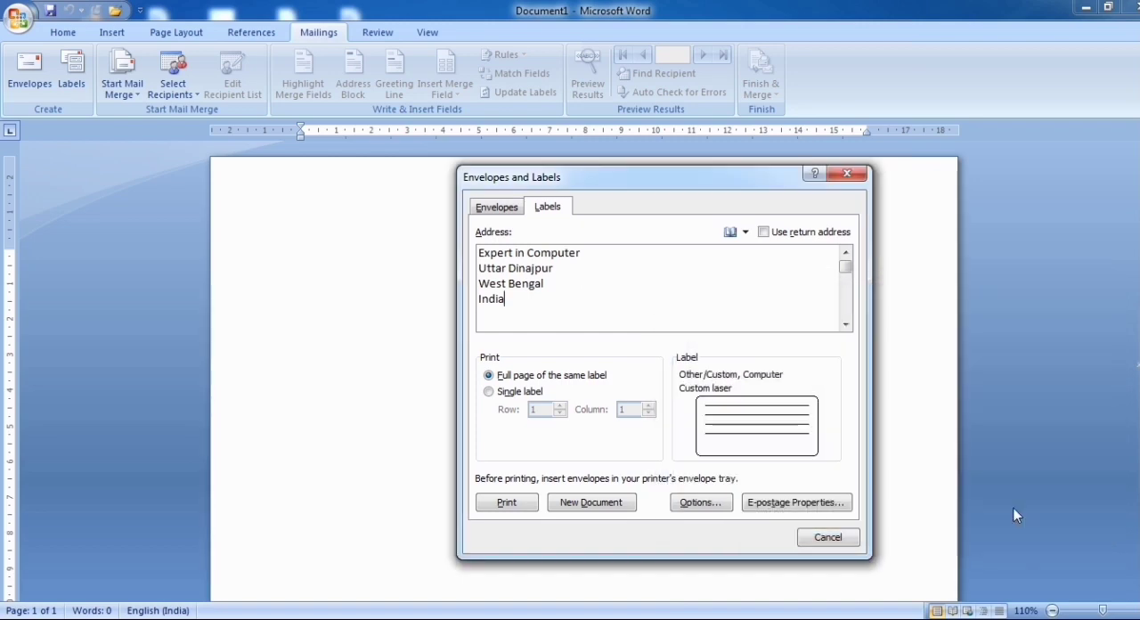
{"action": "left_click", "coordinate": [592, 502]}
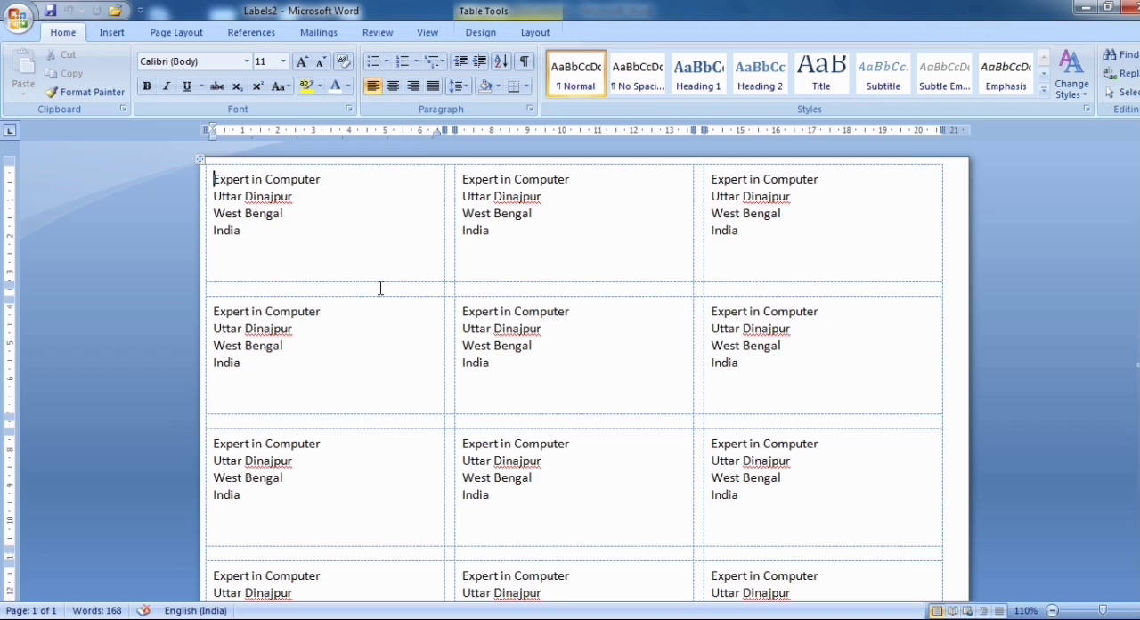
Centre the text of all labels in the document horizontally
{"action": "key", "text": "ctrl+a"}
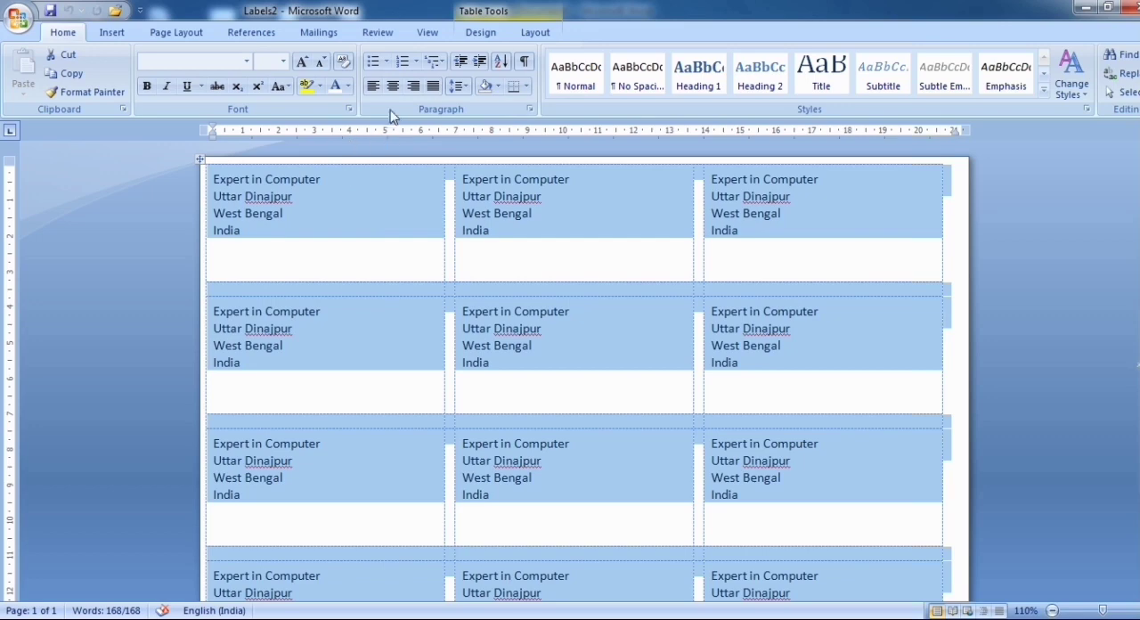
{"action": "left_click", "coordinate": [392, 89]}
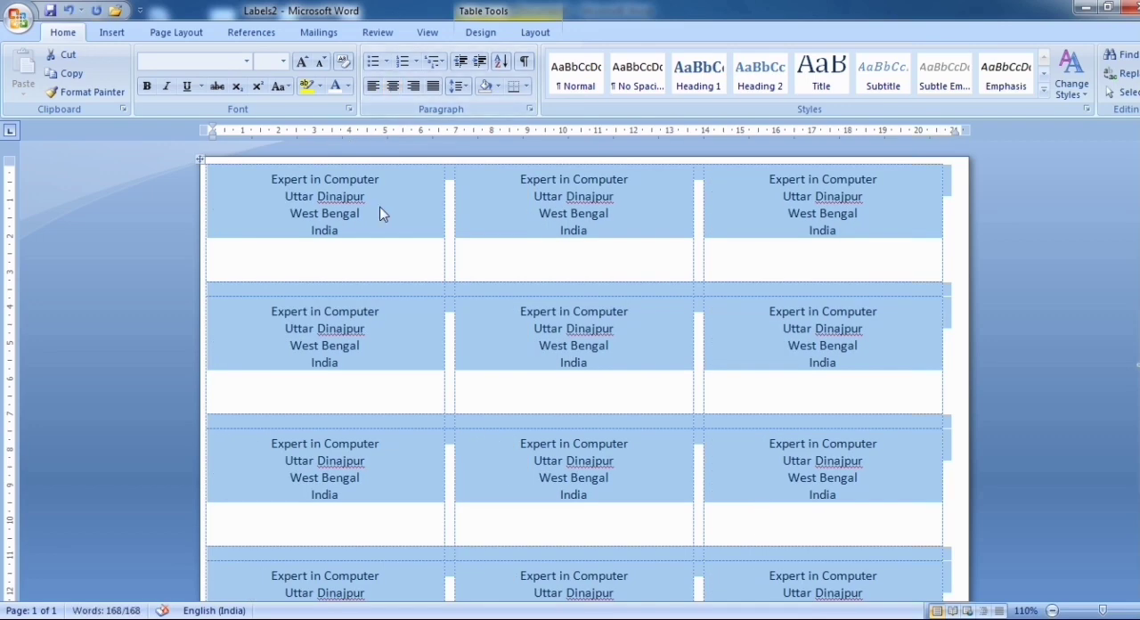
Apply Align Center to the three label cells in the first row so the addresses are also vertically centred
{"action": "left_click", "coordinate": [533, 36]}
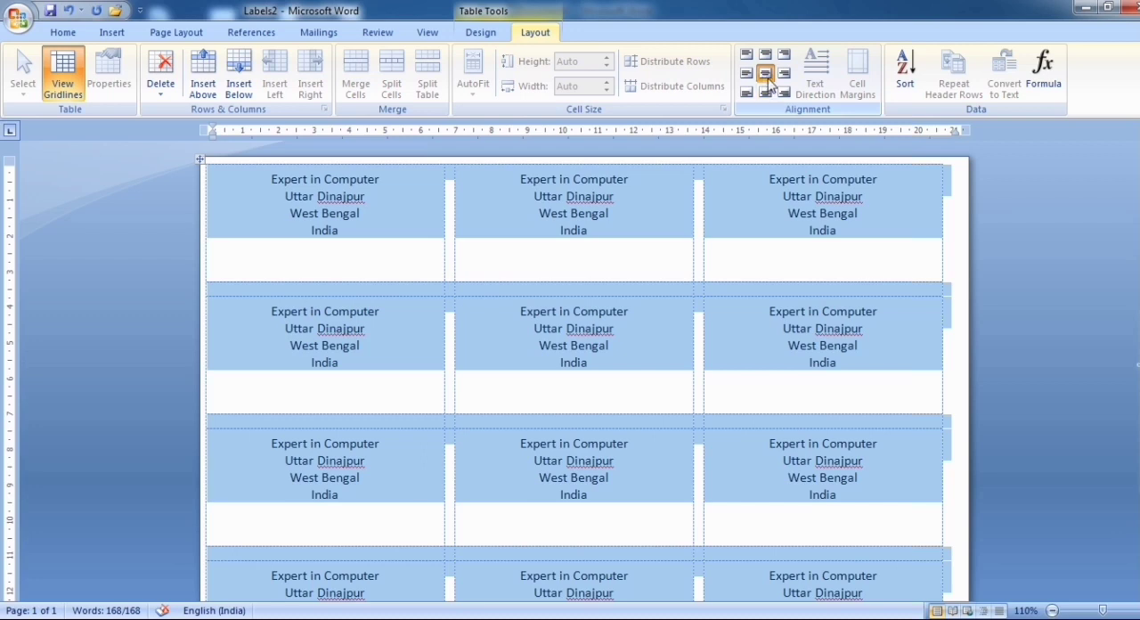
{"action": "left_click", "coordinate": [371, 222]}
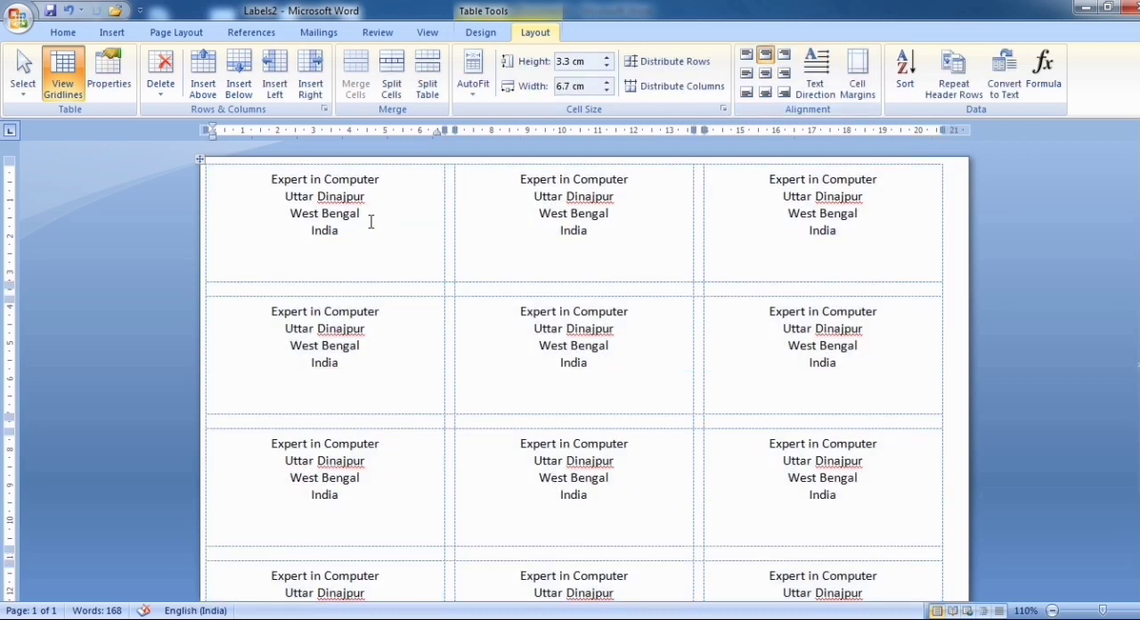
{"action": "left_click", "coordinate": [765, 73]}
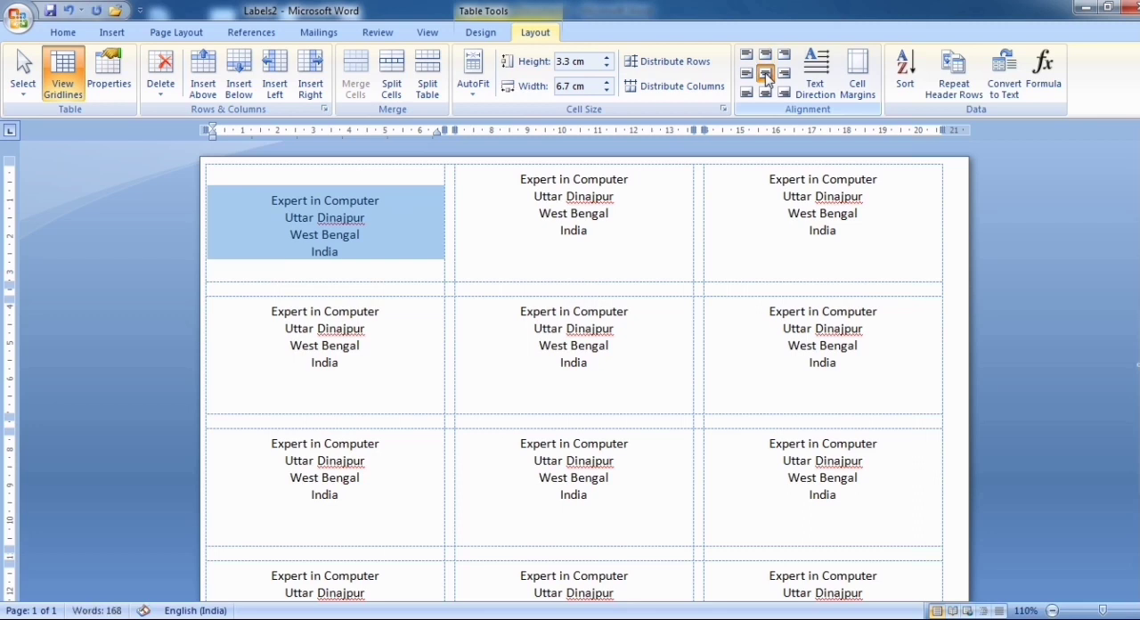
{"action": "left_click", "coordinate": [519, 183]}
{"action": "left_click", "coordinate": [765, 73]}
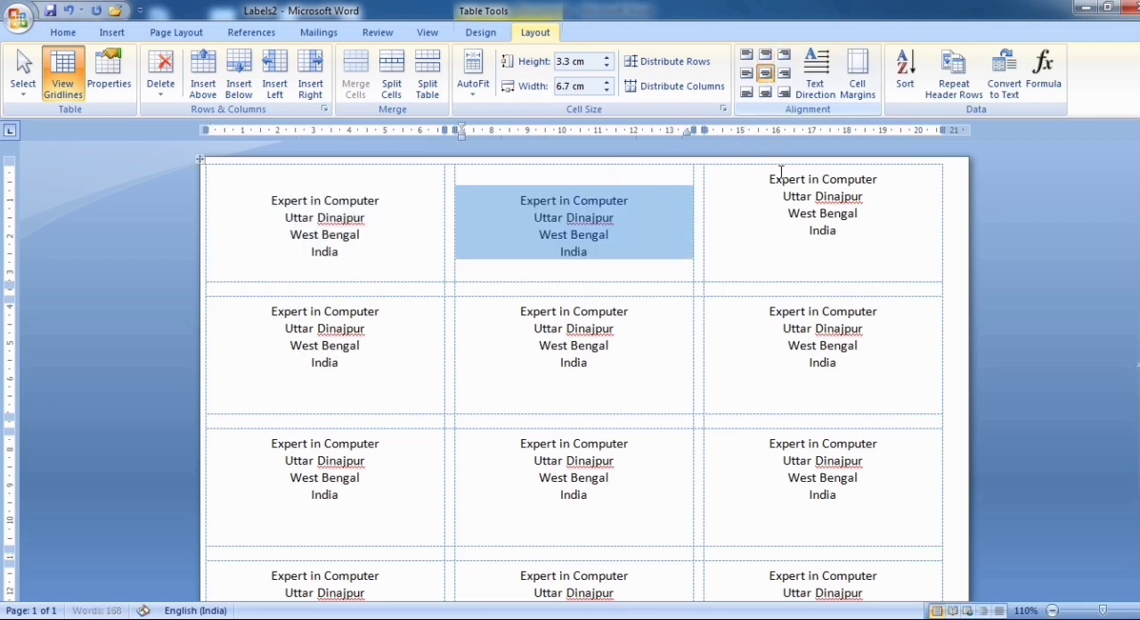
{"action": "left_click", "coordinate": [796, 196]}
{"action": "left_click", "coordinate": [765, 73]}
Apply Align Center to the three label cells in the second row so their addresses are vertically centred
{"action": "left_click", "coordinate": [349, 378]}
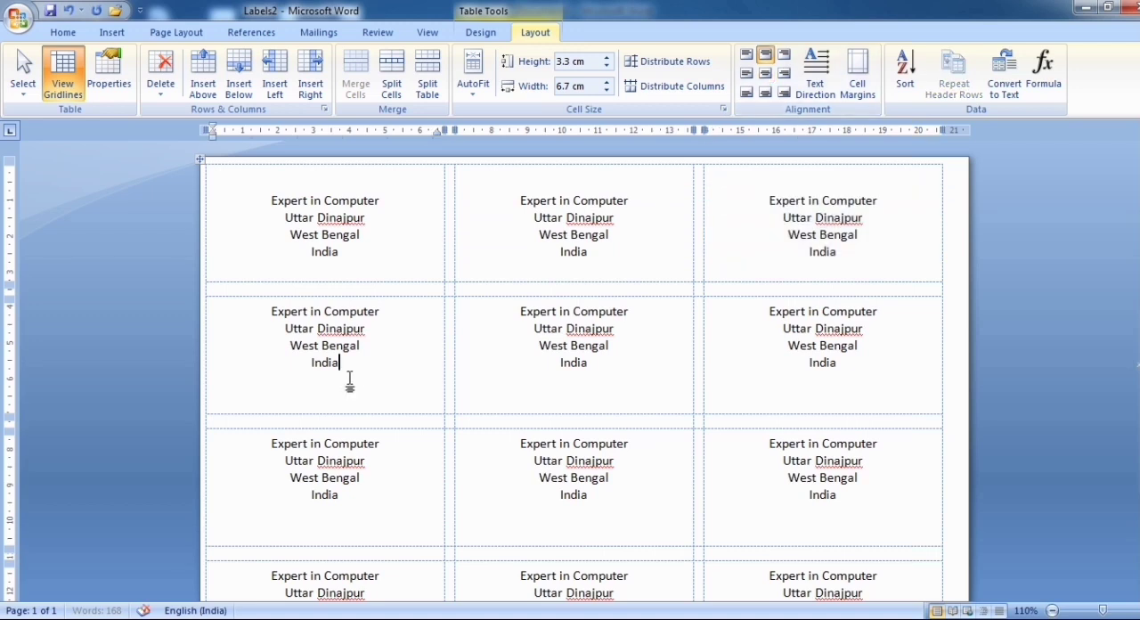
{"action": "key", "text": "ctrl+a"}
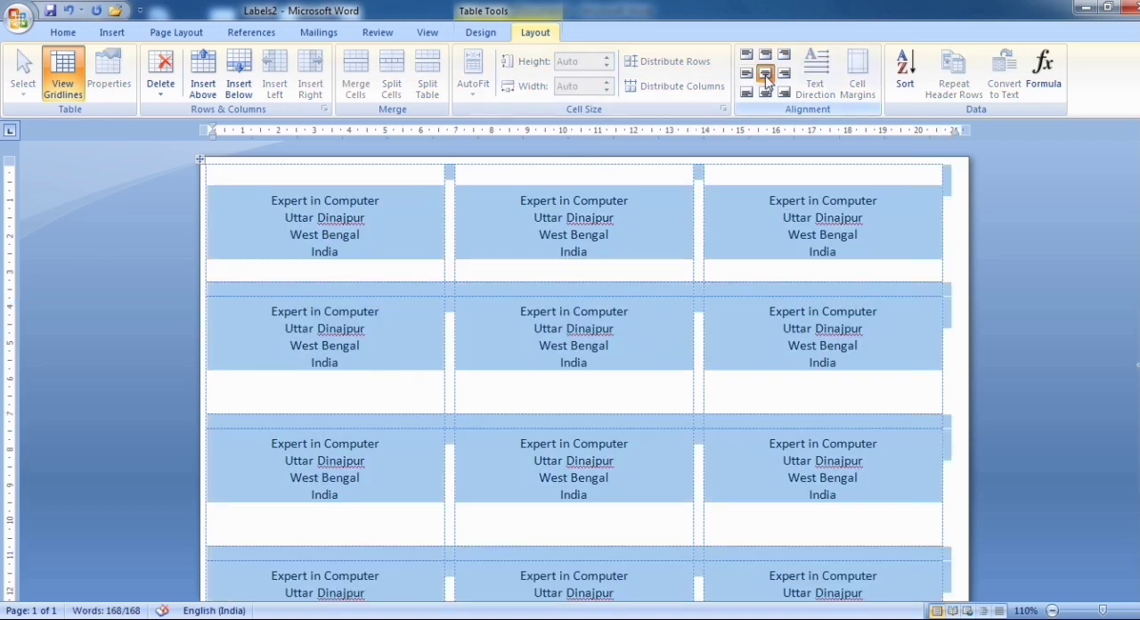
{"action": "left_click", "coordinate": [397, 346]}
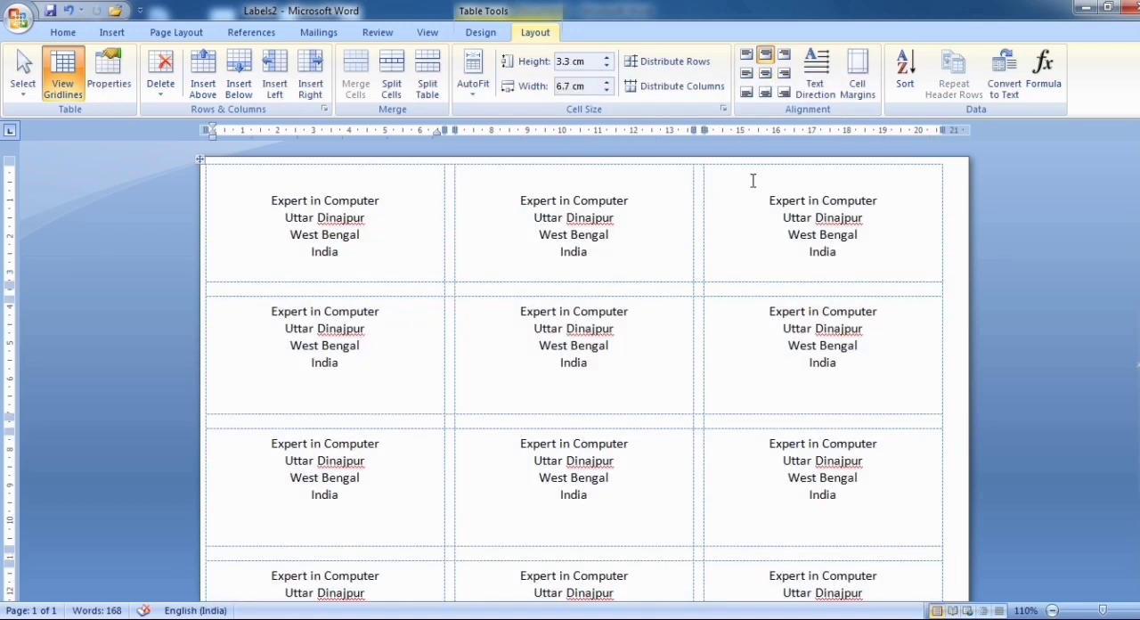
{"action": "left_click", "coordinate": [799, 353], "text": "shift"}
{"action": "left_click", "coordinate": [765, 73]}
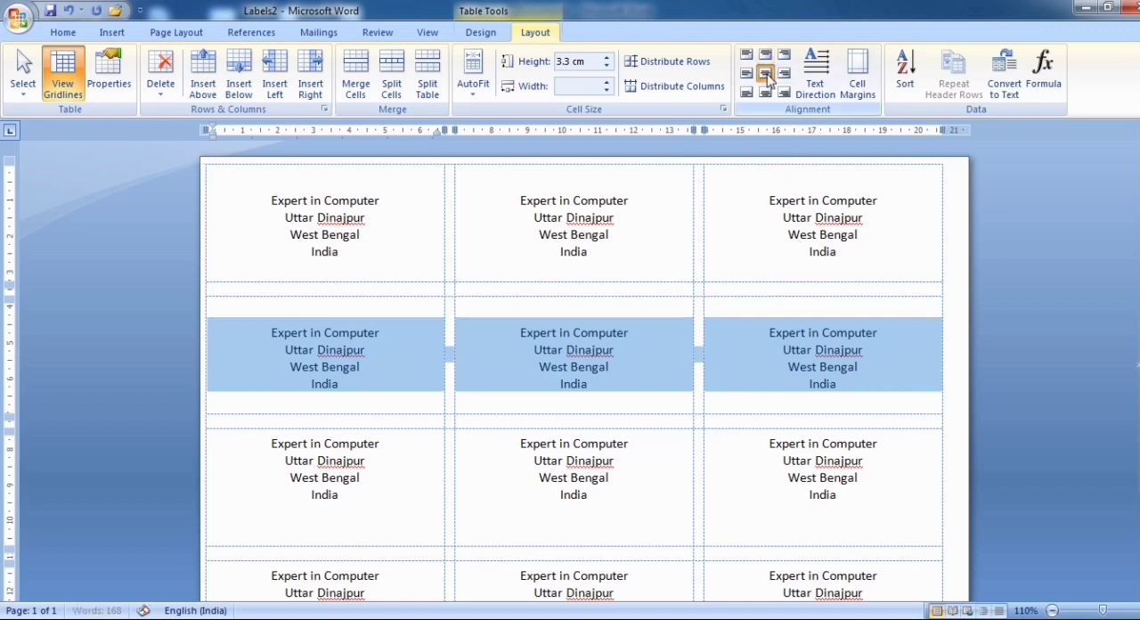
Apply Align Center to all remaining label cells from the third row down to the last row
{"action": "left_click", "coordinate": [368, 491]}
{"action": "scroll", "coordinate": [703, 529], "scroll_direction": "down", "scroll_amount": 2}
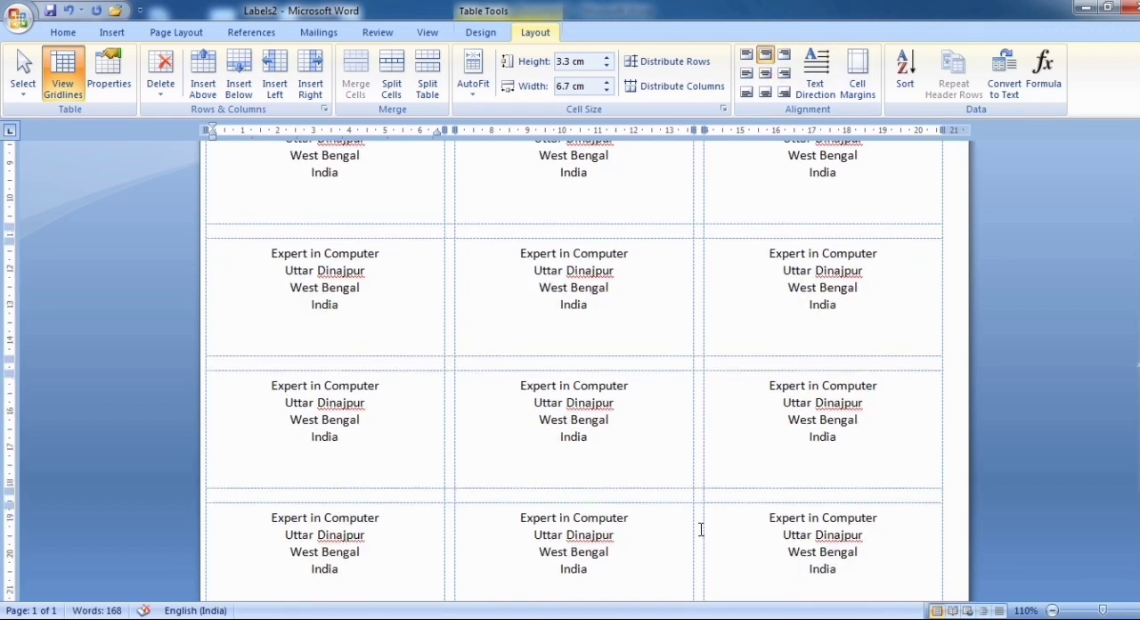
{"action": "scroll", "coordinate": [700, 529], "scroll_direction": "down", "scroll_amount": 3}
{"action": "left_click_drag", "start_coordinate": [805, 440], "coordinate": [760, 152]}
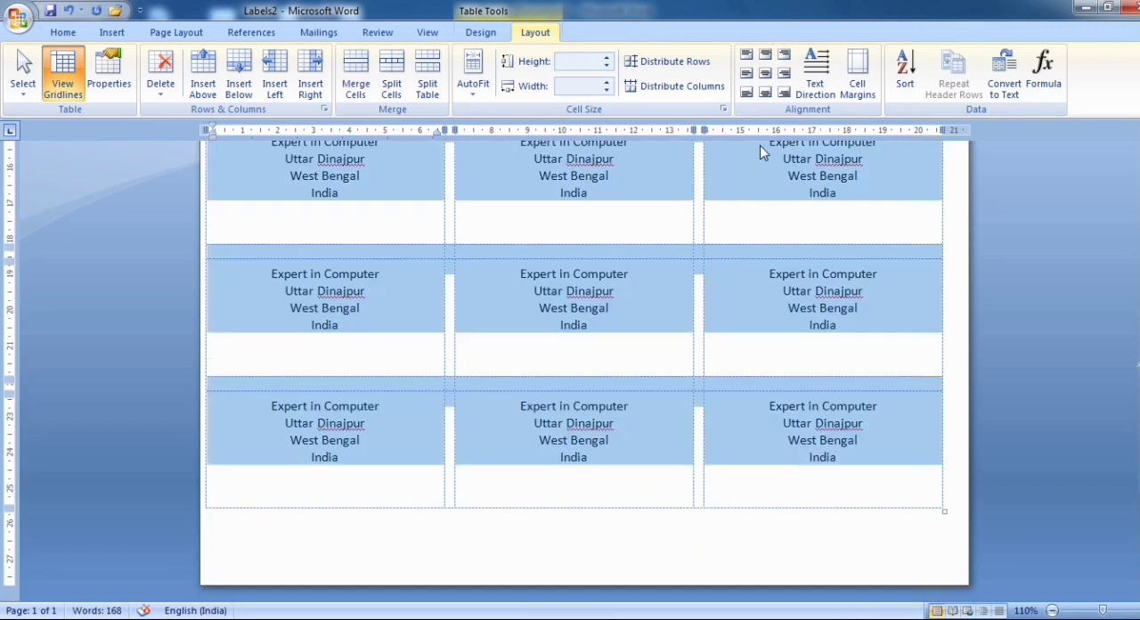
{"action": "left_click", "coordinate": [765, 73]}
{"action": "left_click", "coordinate": [387, 311]}
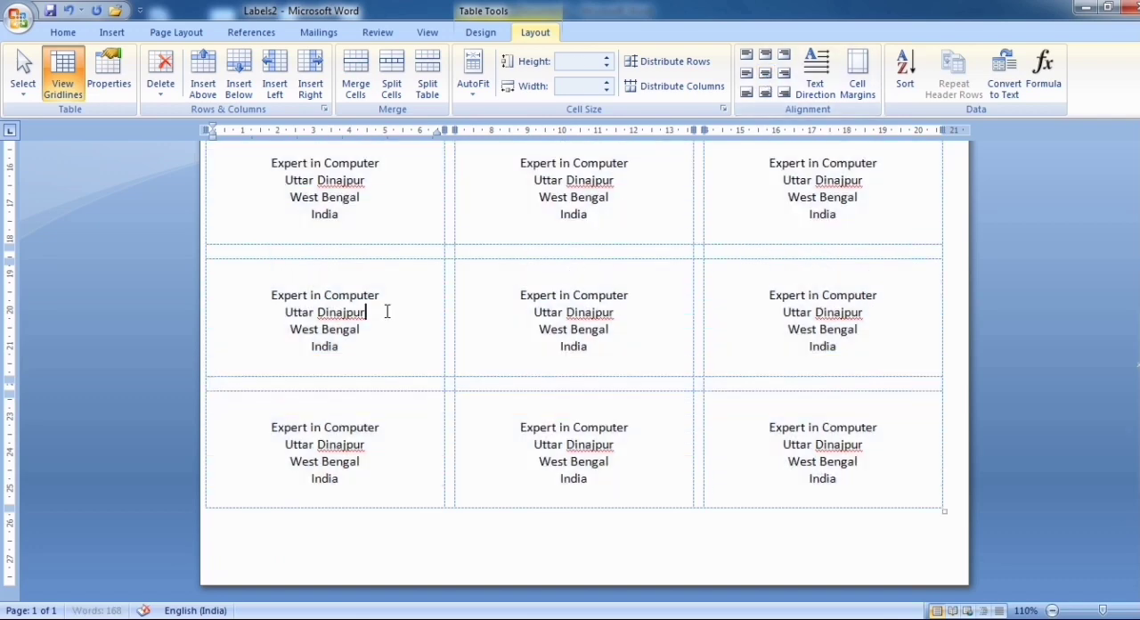
{"action": "scroll", "coordinate": [386, 311], "scroll_direction": "up", "scroll_amount": 12}
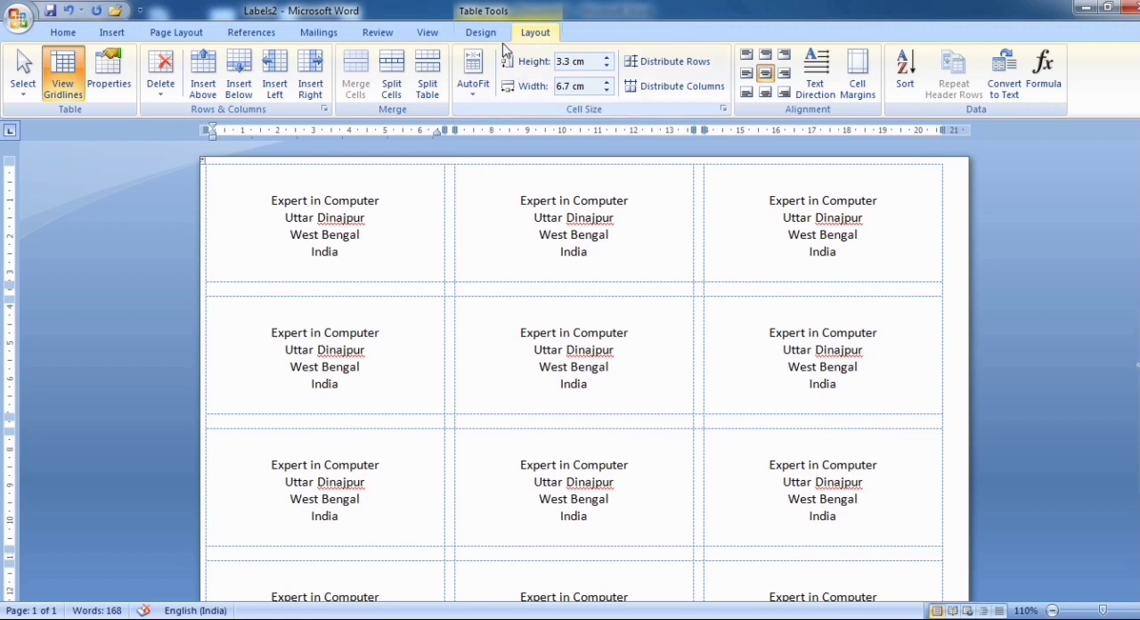
Open the layout details of the Other/Custom label named Computer
{"action": "left_click", "coordinate": [317, 37]}
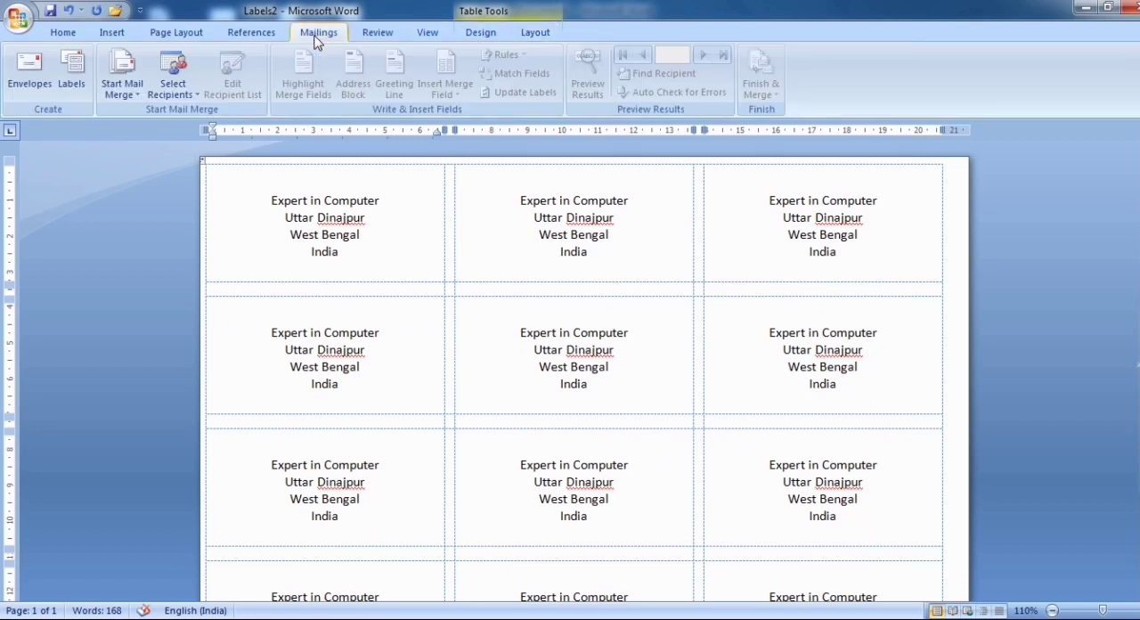
{"action": "left_click", "coordinate": [74, 77]}
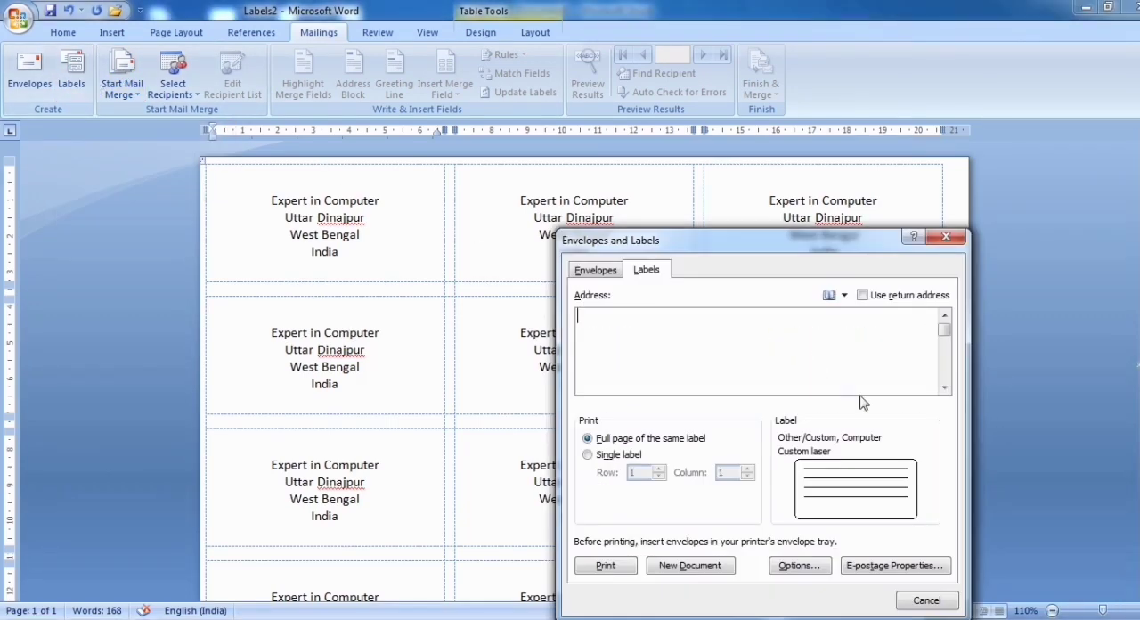
{"action": "left_click_drag", "start_coordinate": [733, 237], "coordinate": [883, 257]}
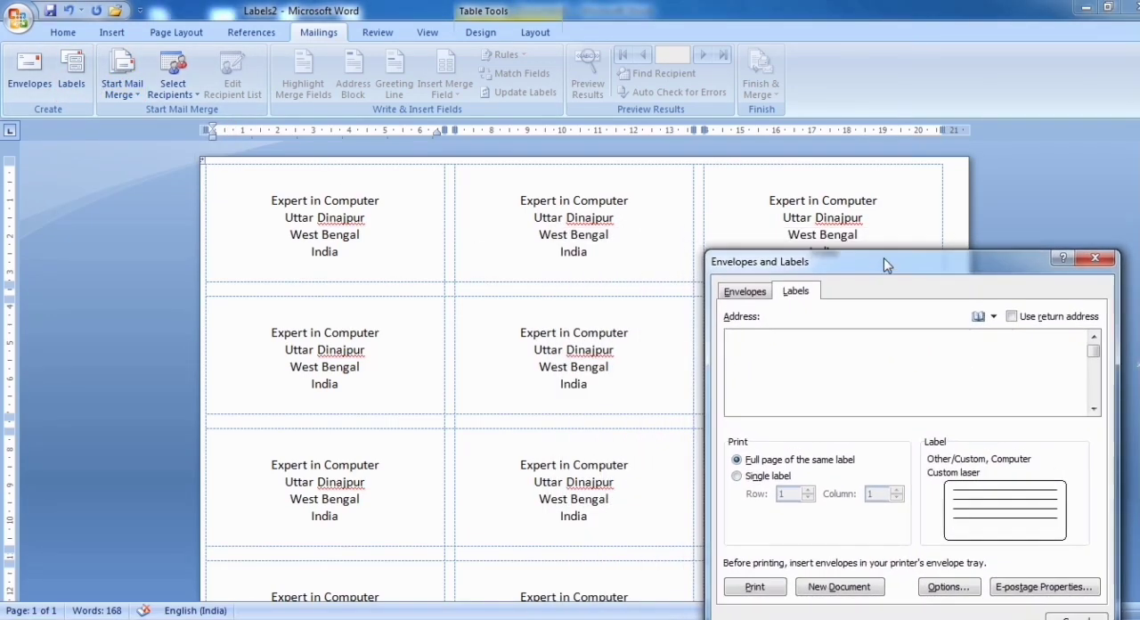
{"action": "left_click", "coordinate": [946, 587]}
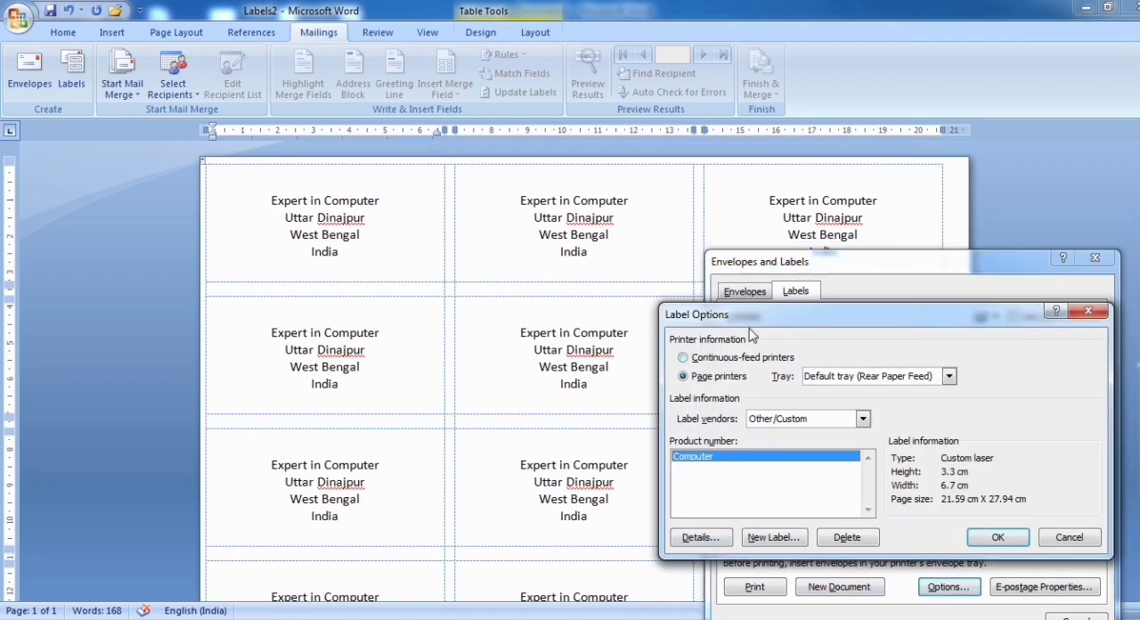
{"action": "left_click", "coordinate": [716, 537]}
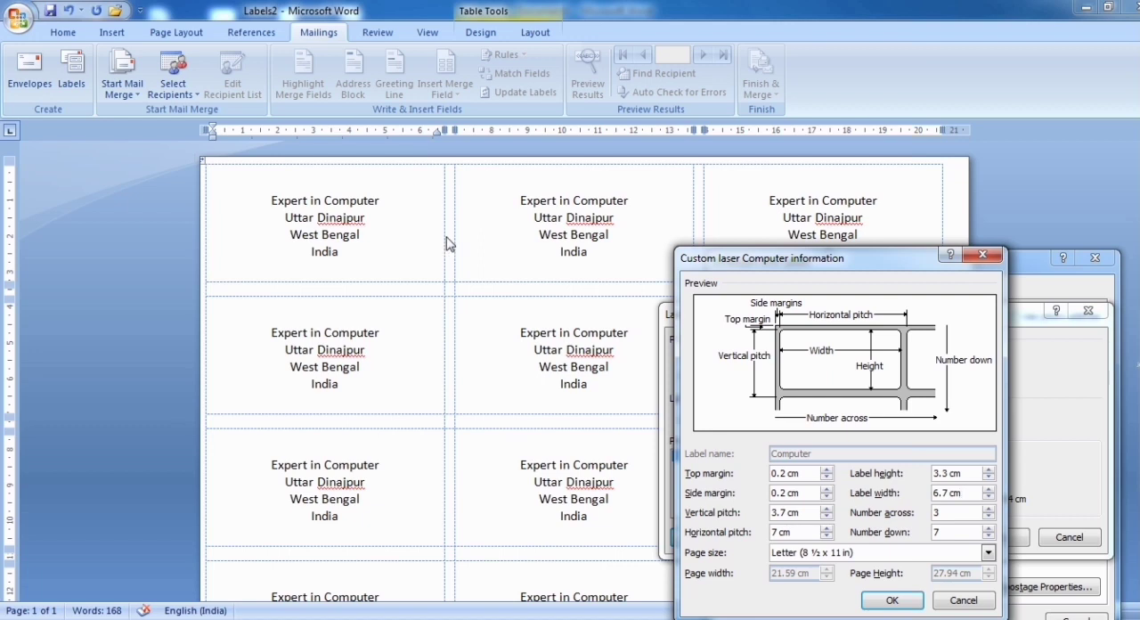
Examine the custom label's height, width, number down and page size options, keeping the Letter page size, and accept the settings
{"action": "left_click", "coordinate": [974, 474]}
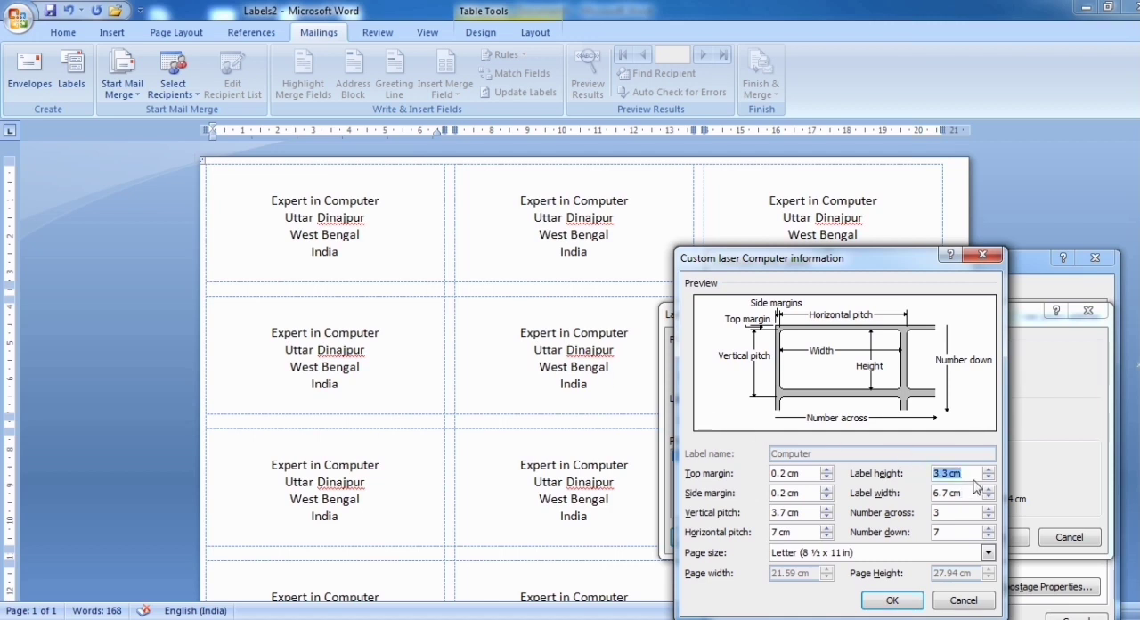
{"action": "left_click", "coordinate": [974, 475]}
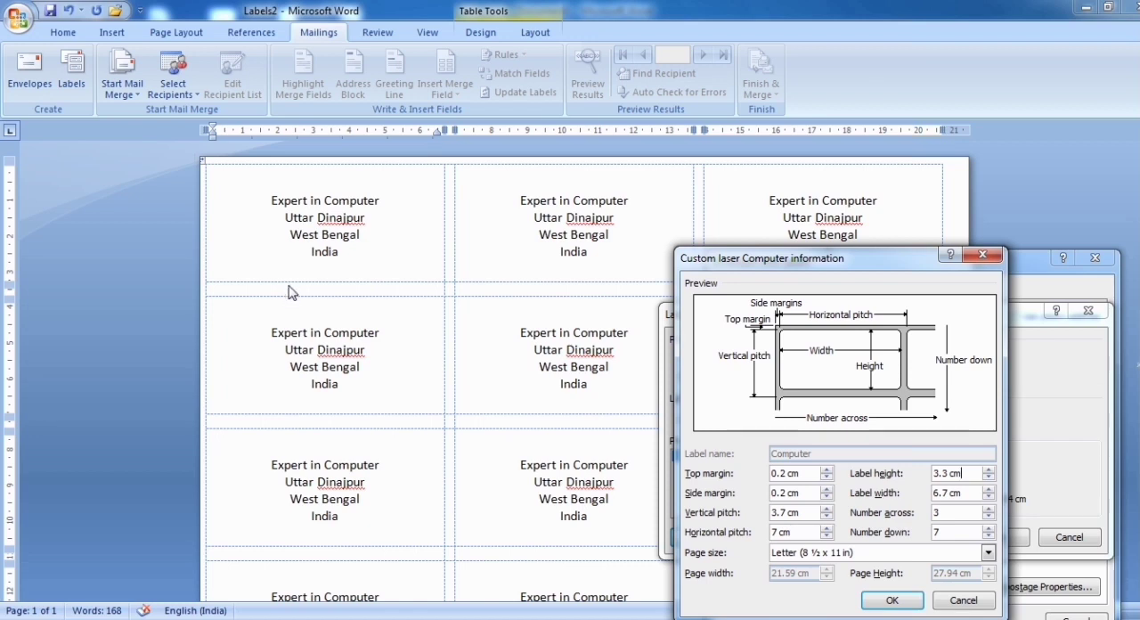
{"action": "left_click", "coordinate": [972, 494]}
{"action": "left_click", "coordinate": [961, 529]}
{"action": "left_click", "coordinate": [914, 557]}
{"action": "left_click", "coordinate": [914, 556]}
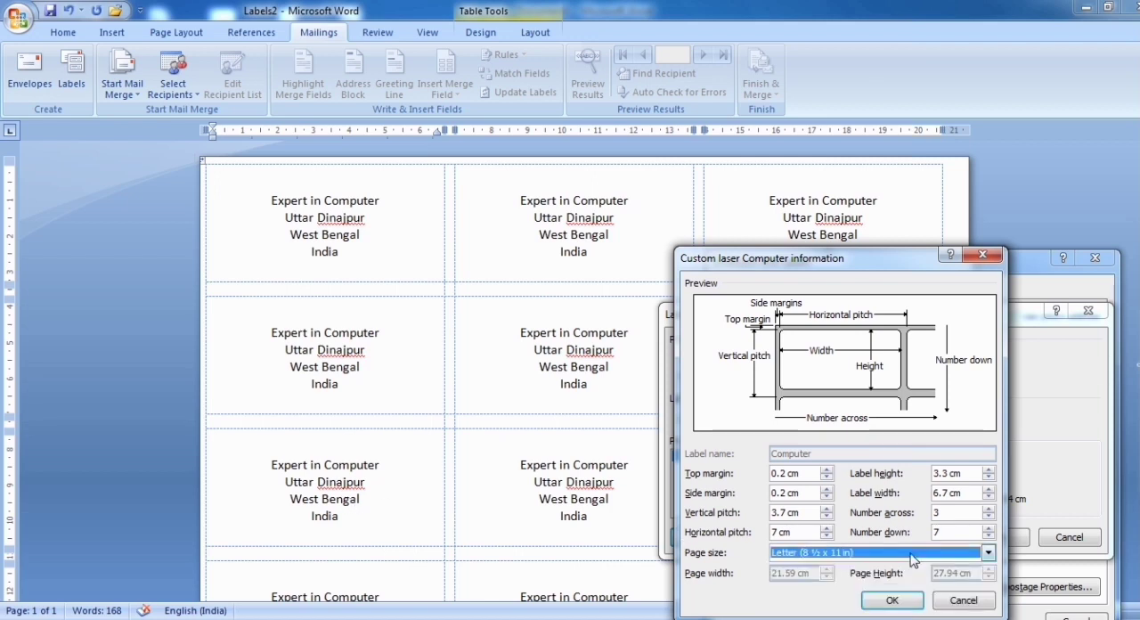
{"action": "left_click", "coordinate": [913, 557]}
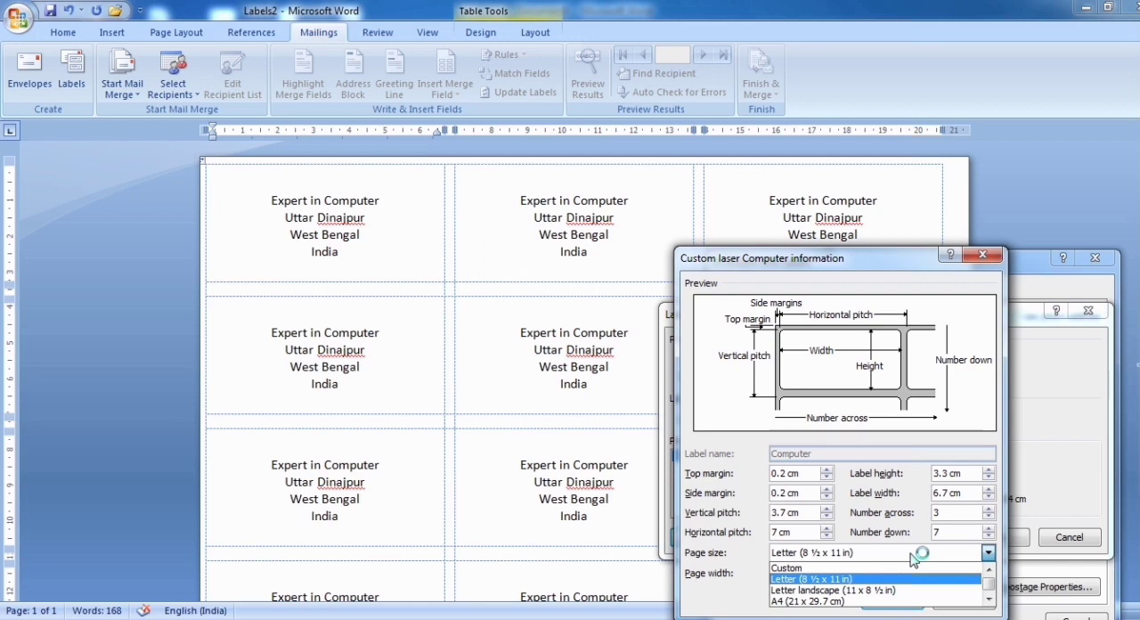
{"action": "left_click", "coordinate": [912, 558]}
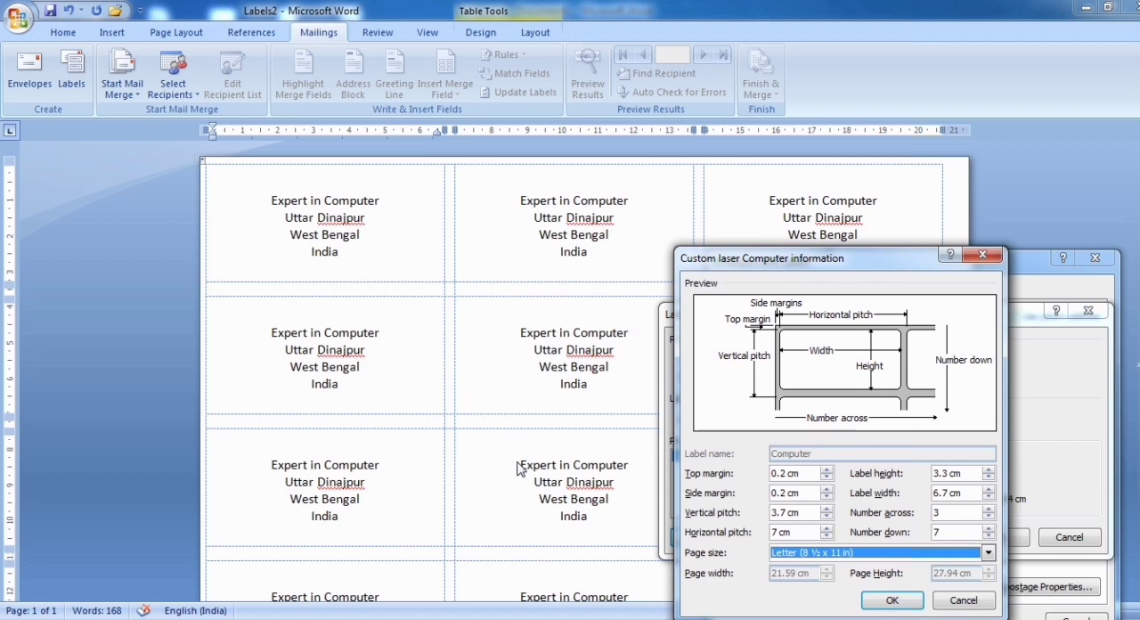
{"action": "left_click", "coordinate": [902, 602]}
{"action": "left_click", "coordinate": [995, 545]}
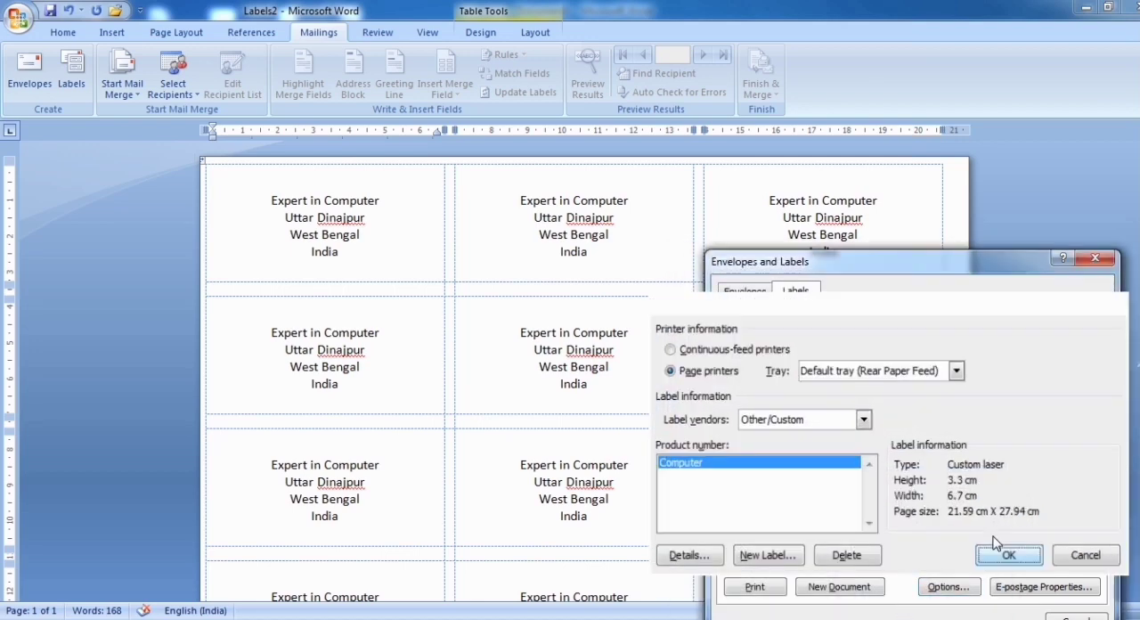
Set the Computer label's top and side margins to 0.3 cm and its vertical pitch to 3.6 cm
{"action": "left_click", "coordinate": [944, 591]}
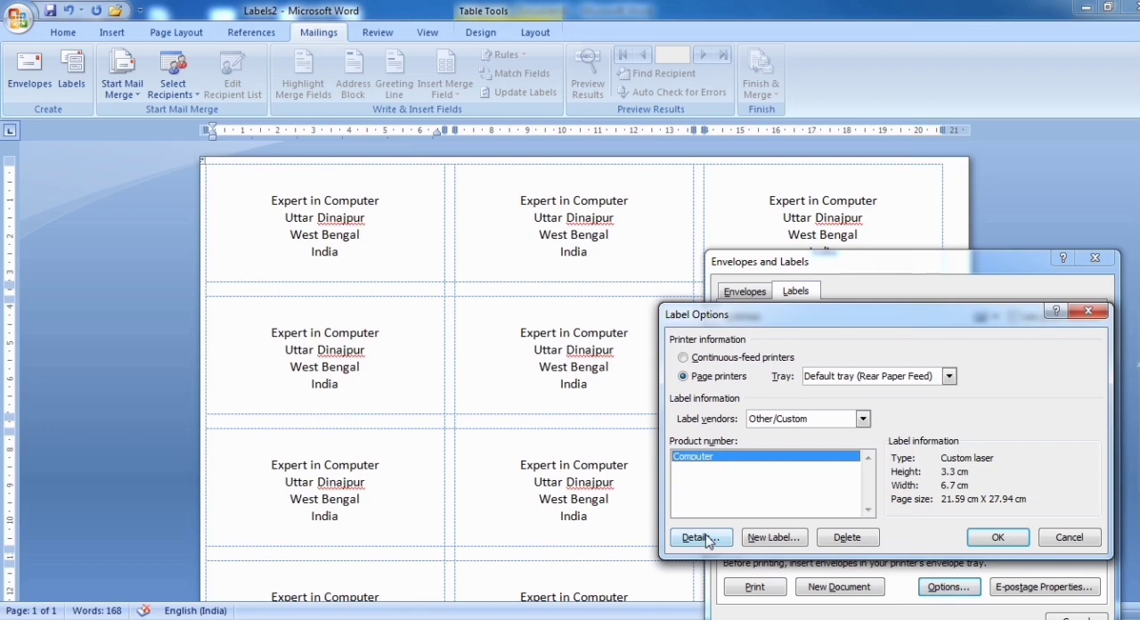
{"action": "left_click", "coordinate": [705, 536]}
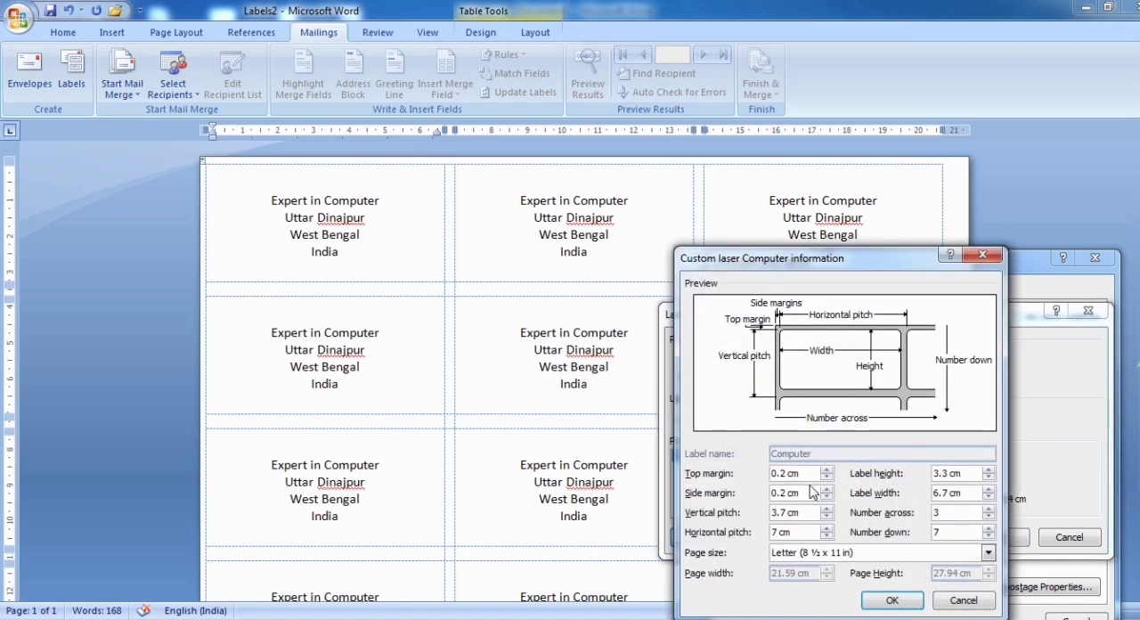
{"action": "left_click", "coordinate": [828, 470]}
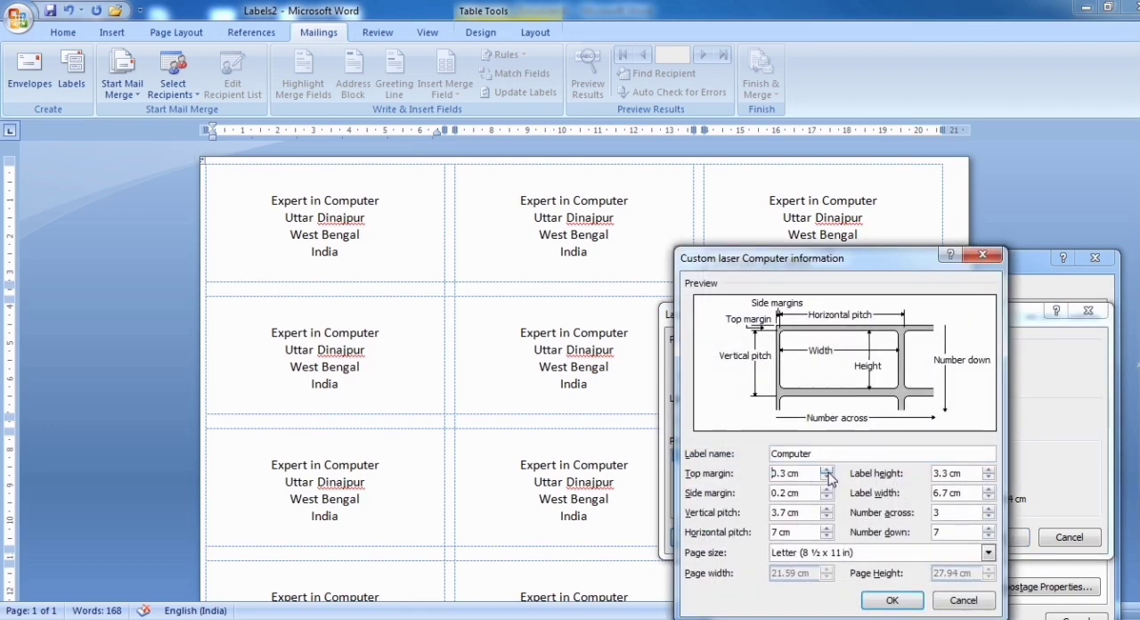
{"action": "left_click", "coordinate": [828, 489]}
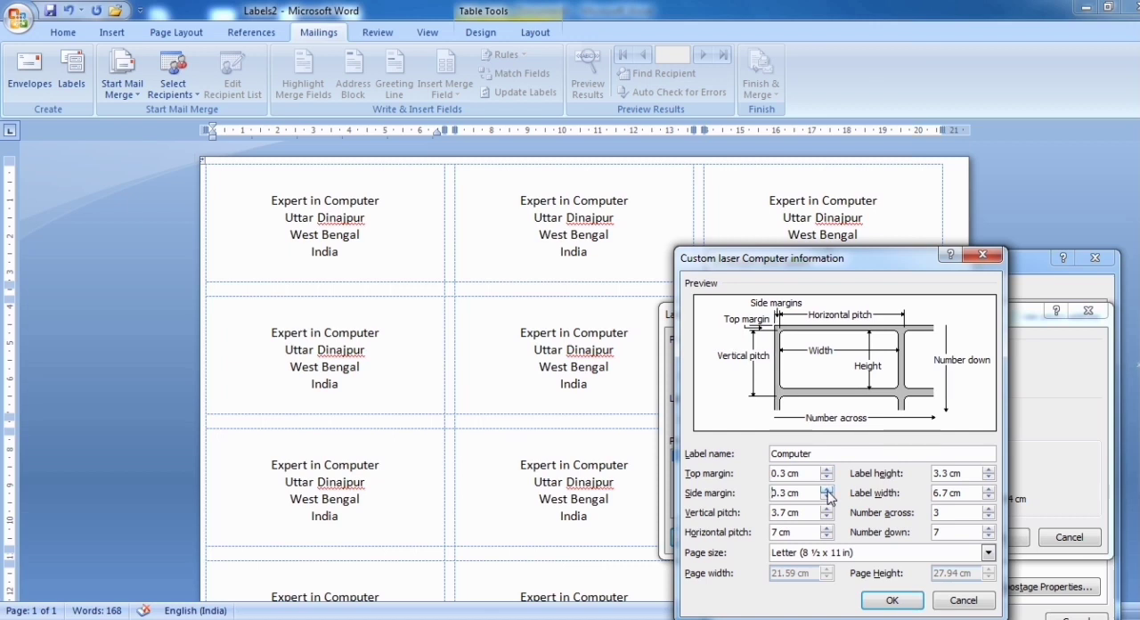
{"action": "left_click", "coordinate": [827, 516]}
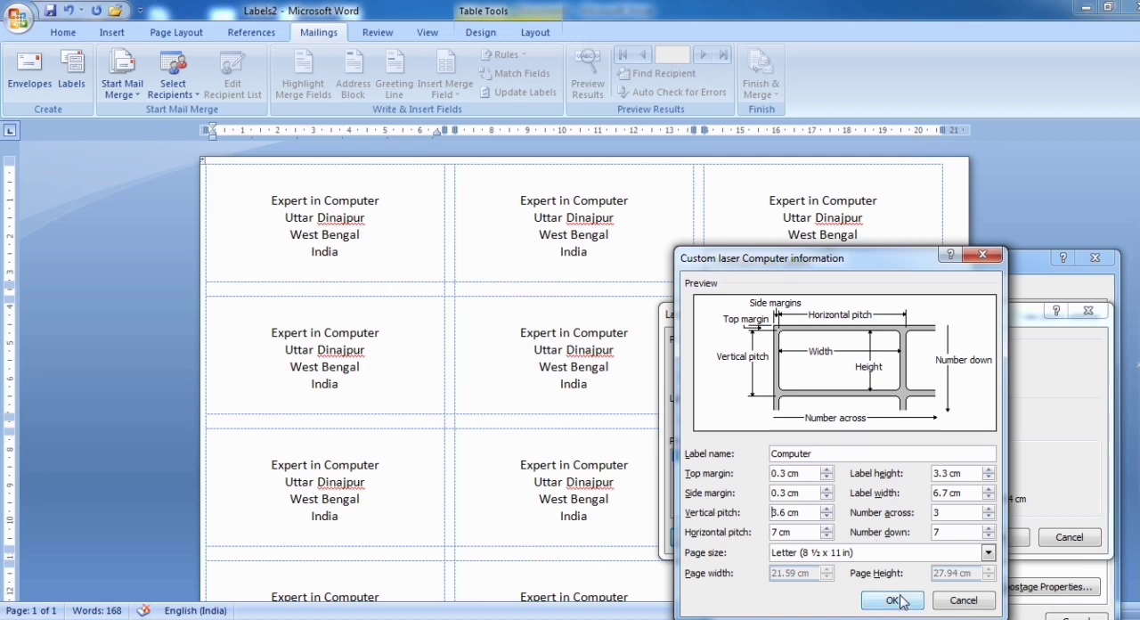
Accept the revised Computer label settings and generate a new document with a full page of blank labels
{"action": "left_click", "coordinate": [891, 600]}
{"action": "left_click", "coordinate": [1007, 539]}
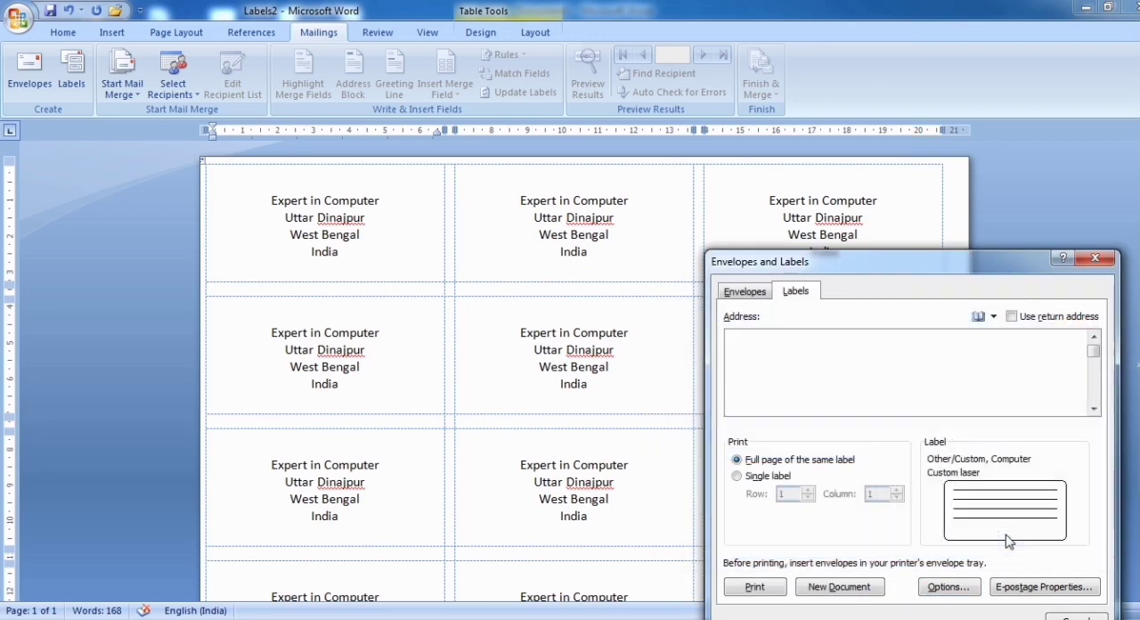
{"action": "left_click", "coordinate": [839, 587]}
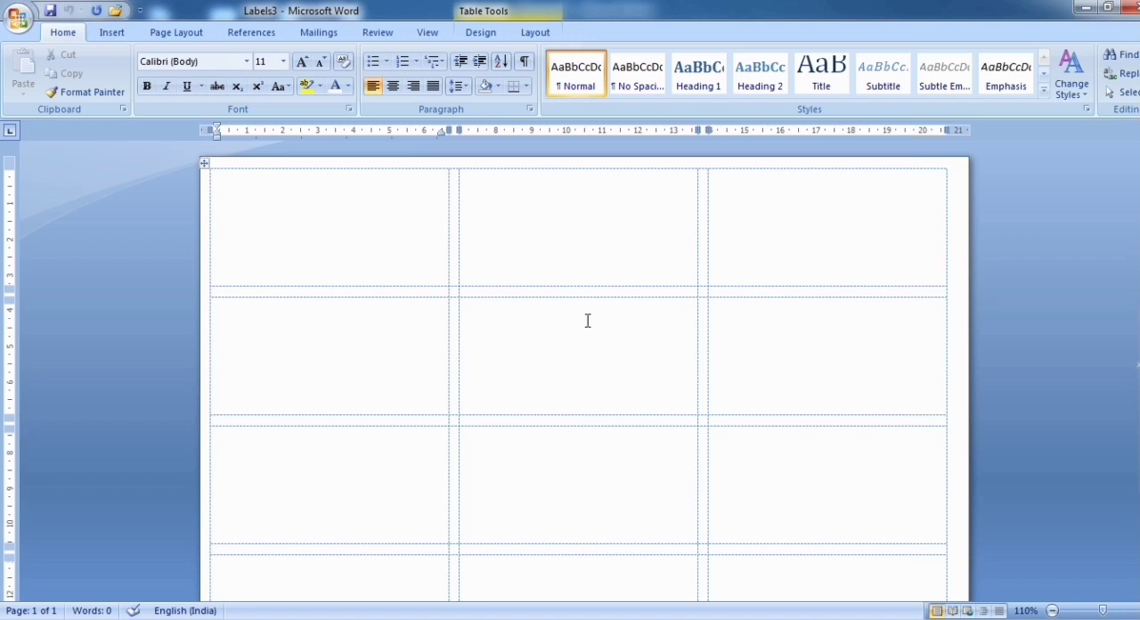
Close the Labels3 and Labels2 documents without saving their changes
{"action": "key", "text": "alt+F4"}
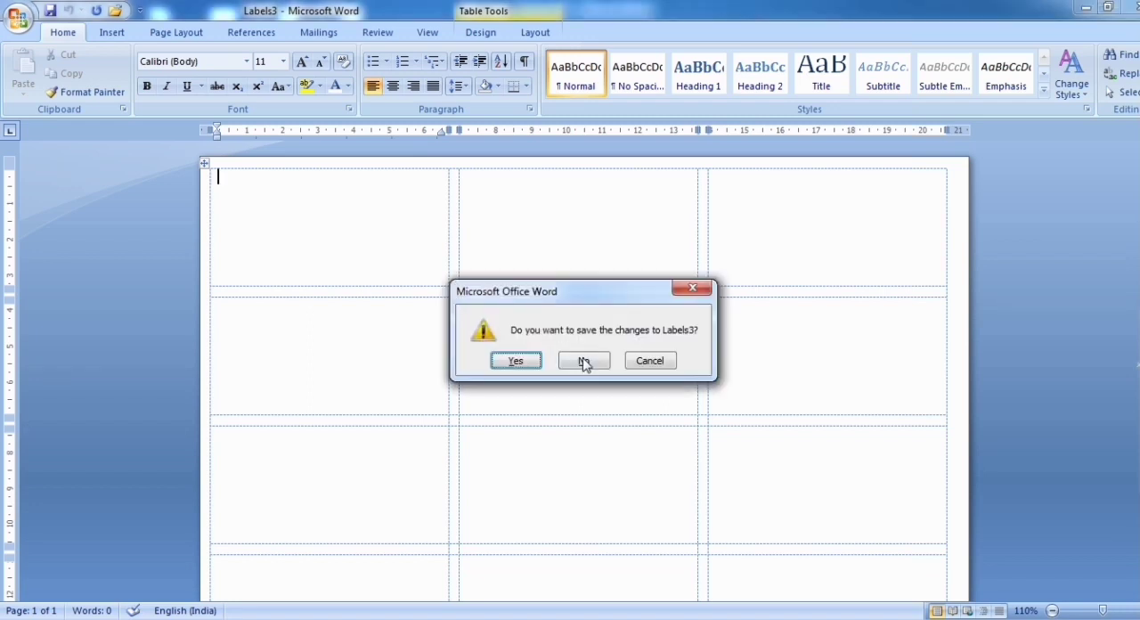
{"action": "left_click", "coordinate": [584, 358]}
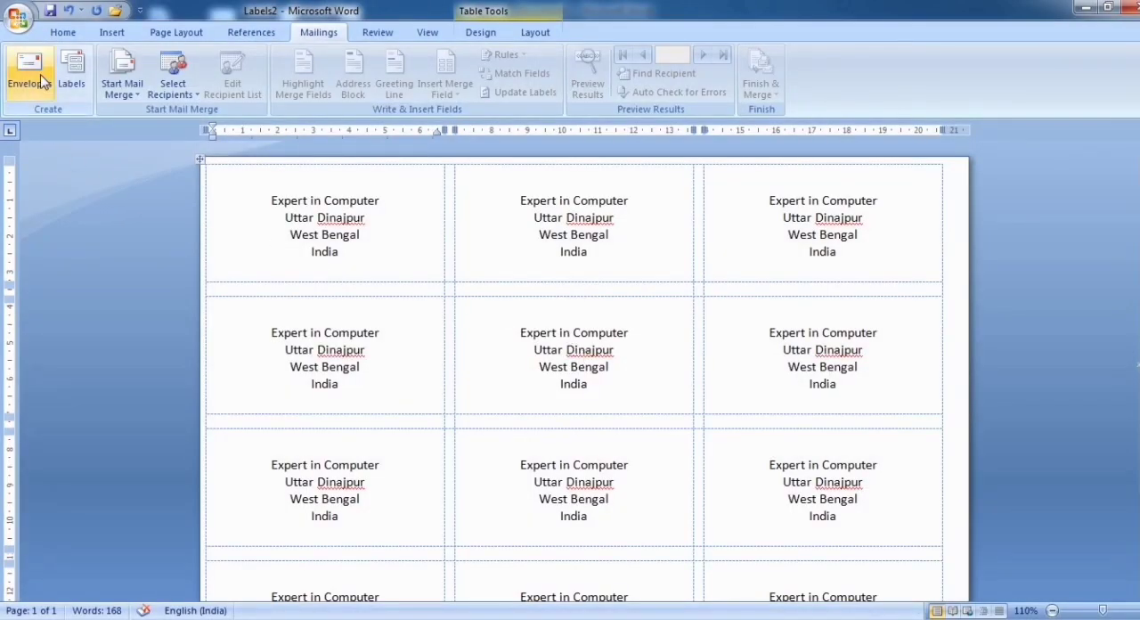
{"action": "key", "text": "ctrl+w"}
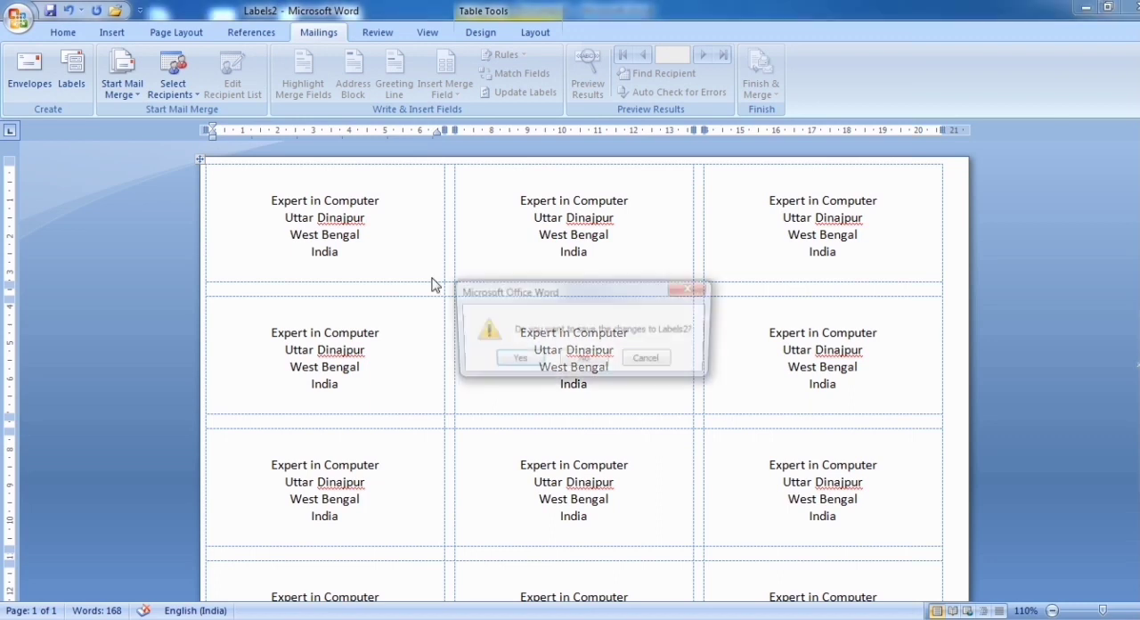
{"action": "left_click", "coordinate": [589, 360]}
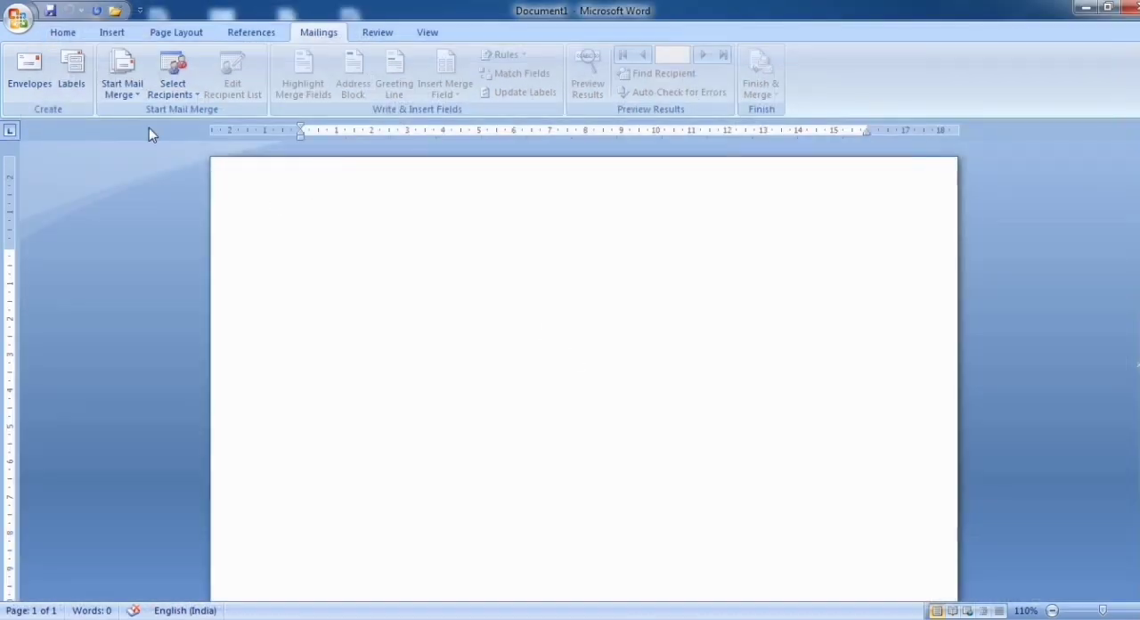
Start an envelope for the blank document and enter a four-line delivery address to The Director of Indian Institute
{"action": "left_click", "coordinate": [30, 76]}
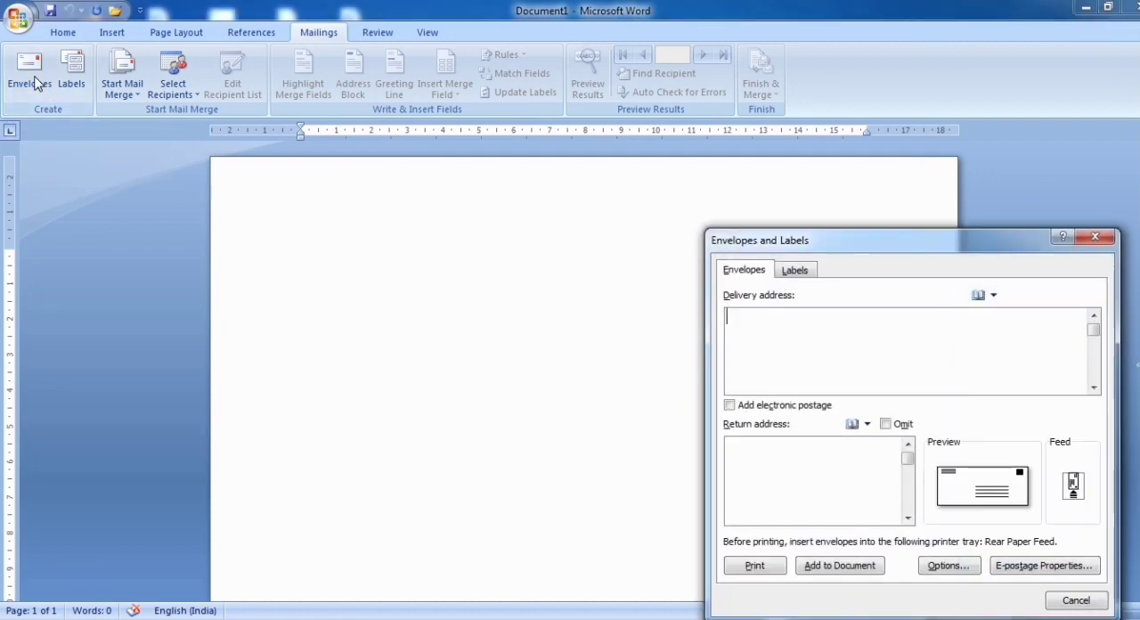
{"action": "left_click_drag", "start_coordinate": [877, 258], "coordinate": [730, 225]}
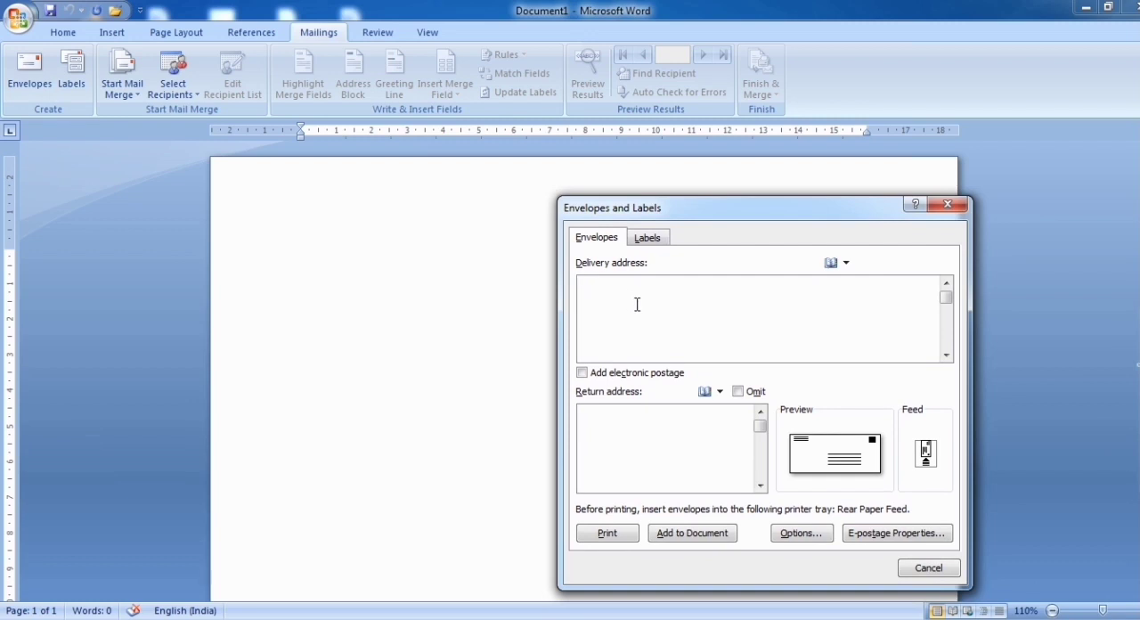
{"action": "type", "text": "To"}
{"action": "key", "text": "Return"}
{"action": "type", "text": "The"}
{"action": "type", "text": "Dire"}
{"action": "type", "text": "ctor"}
{"action": "type", "text": "Indi"}
{"action": "type", "text": "an"}
{"action": "type", "text": " Insti"}
{"action": "type", "text": "tute "}
{"action": "type", "text": "India"}
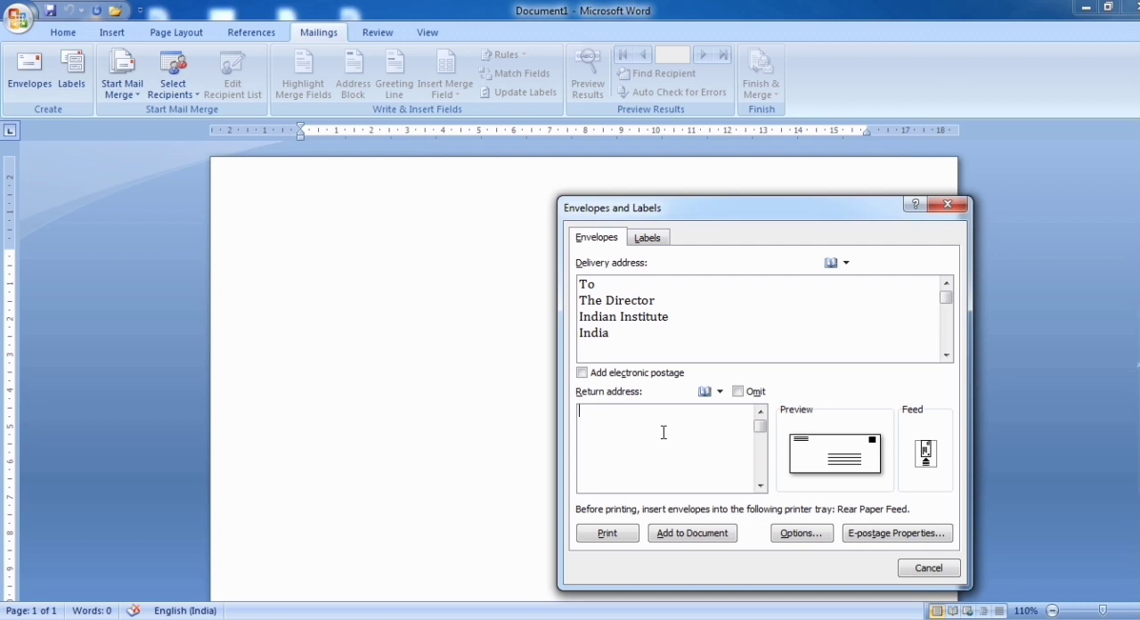
Enter a four-line return address for the envelope, from Computer World IT
{"action": "type", "text": "C"}
{"action": "key", "text": "BackSpace"}
{"action": "type", "text": "From Computer World IT West "}
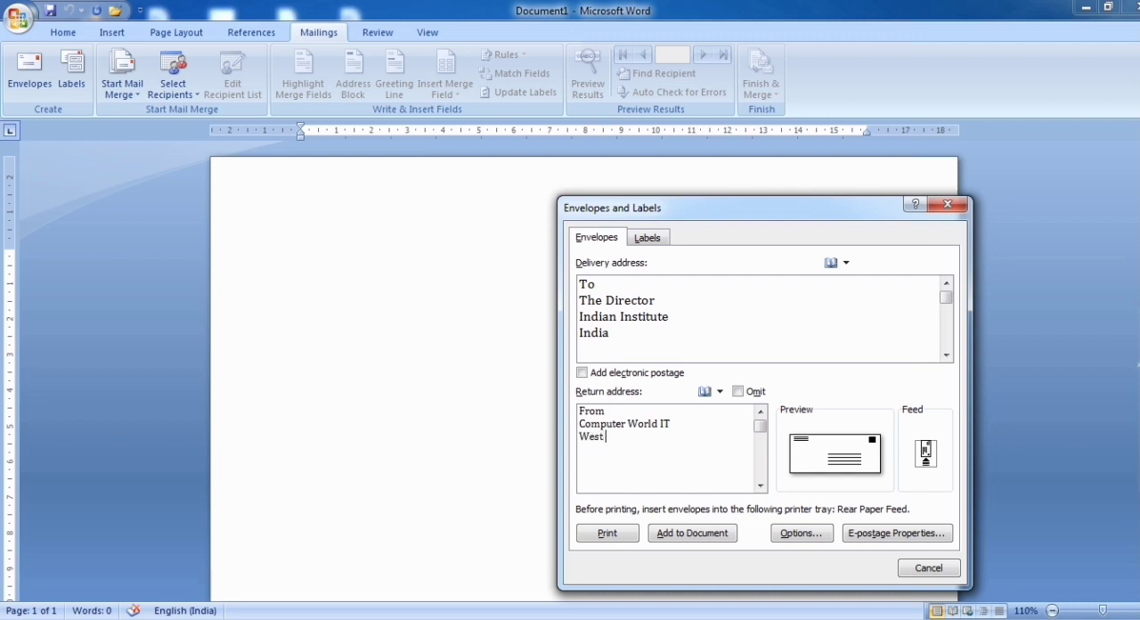
{"action": "type", "text": "Bengal"}
{"action": "key", "text": "Return"}
{"action": "type", "text": "India"}
Add the envelope to the document and save the new return address as the default return address
{"action": "left_click", "coordinate": [705, 534]}
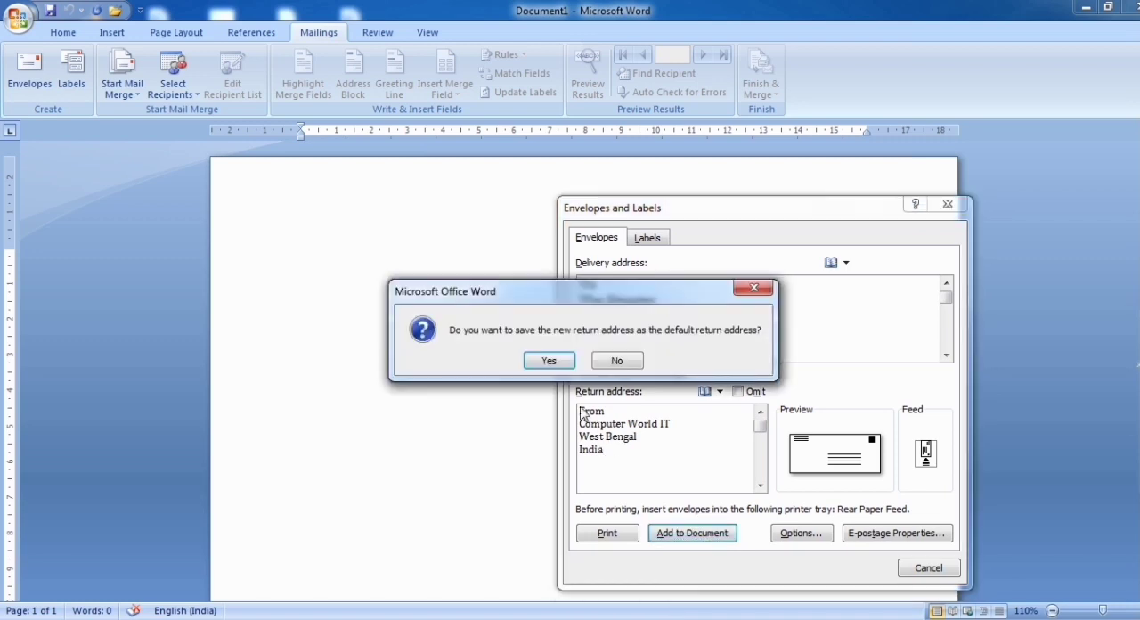
{"action": "left_click", "coordinate": [546, 360]}
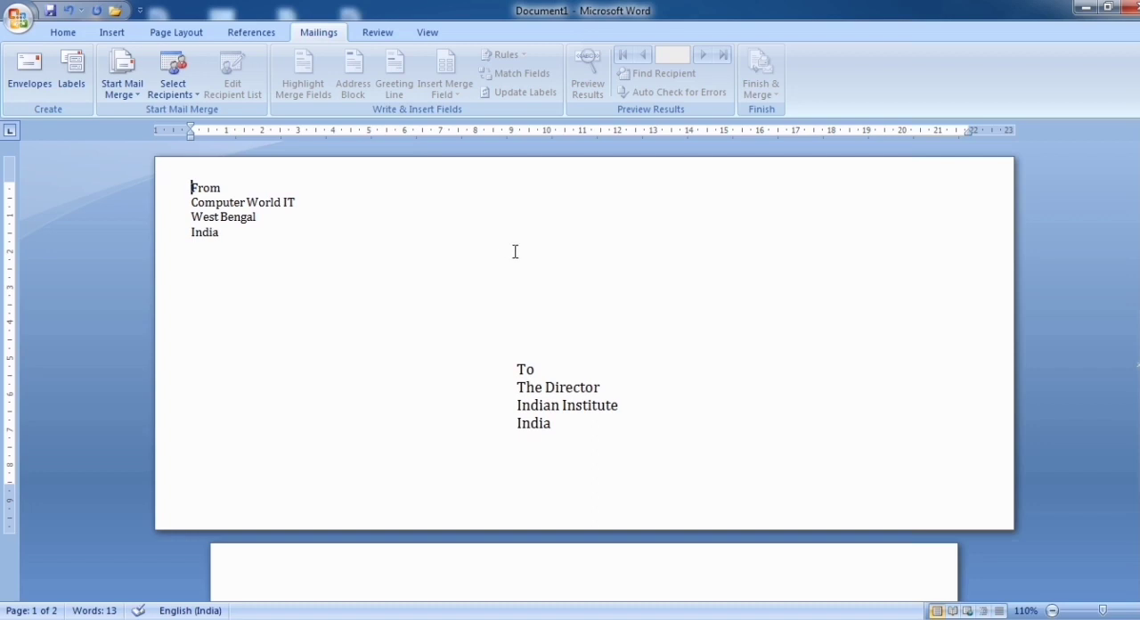
Move the delivery address frame up to the envelope's upper right, beside the return address, and place the cursor after its last line
{"action": "scroll", "coordinate": [515, 271], "scroll_direction": "up", "scroll_amount": 1, "text": "ctrl"}
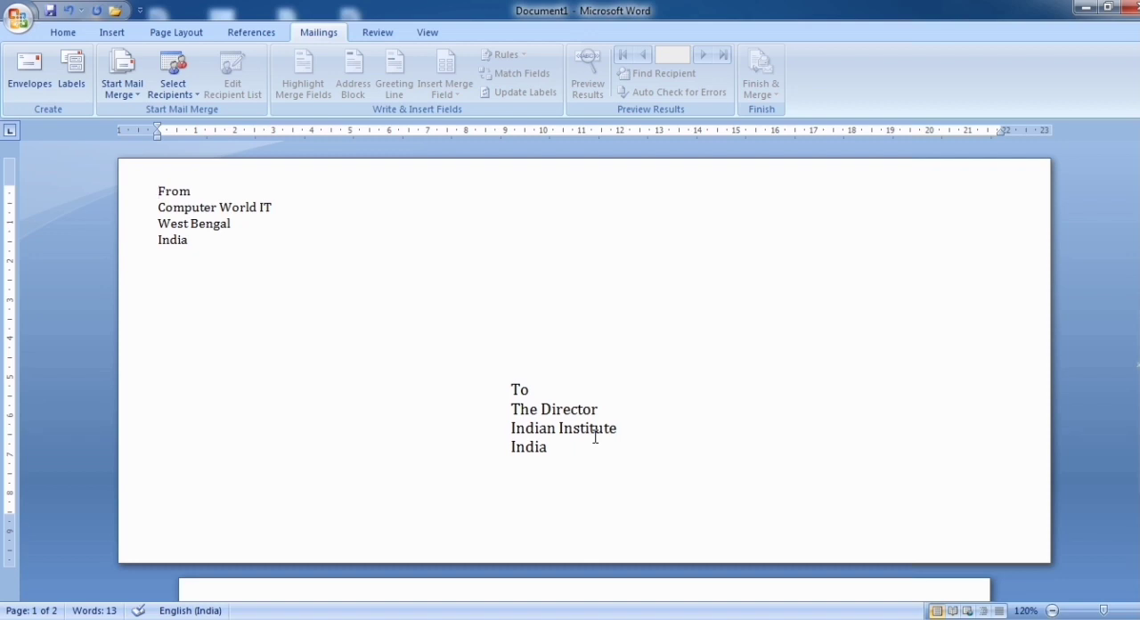
{"action": "left_click", "coordinate": [205, 225]}
{"action": "left_click", "coordinate": [543, 409]}
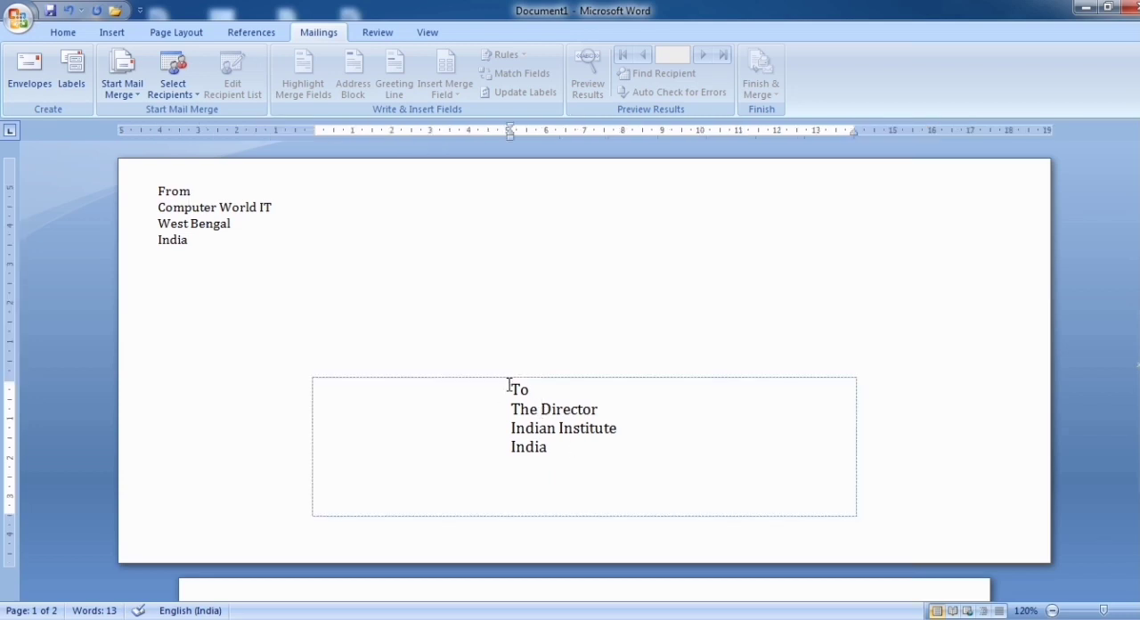
{"action": "left_click", "coordinate": [567, 377]}
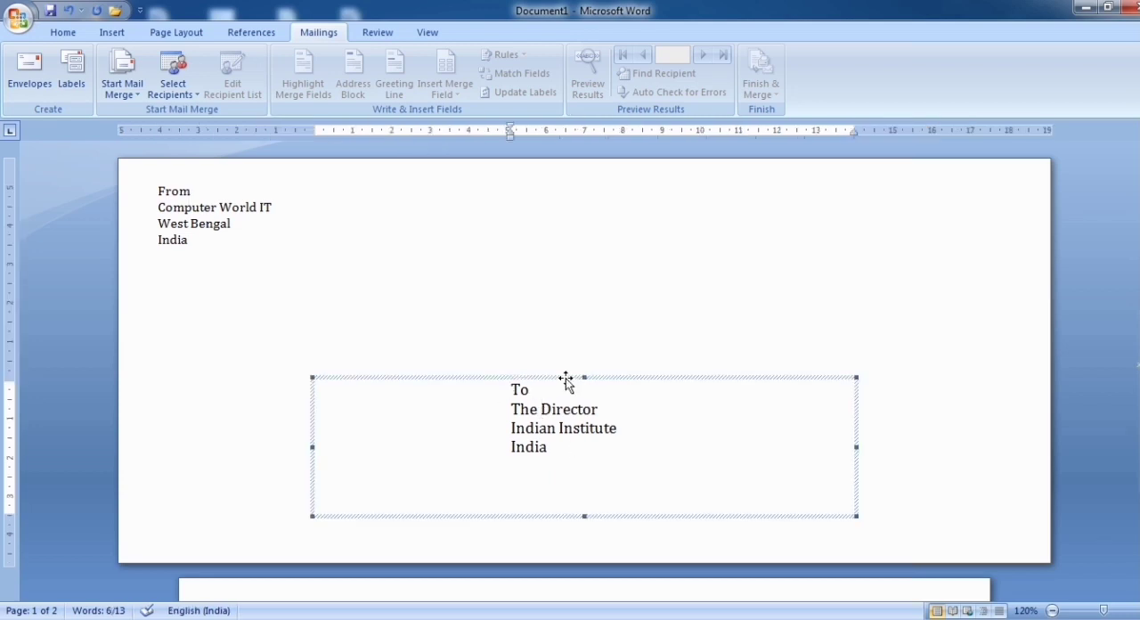
{"action": "left_click_drag", "start_coordinate": [644, 378], "coordinate": [755, 200]}
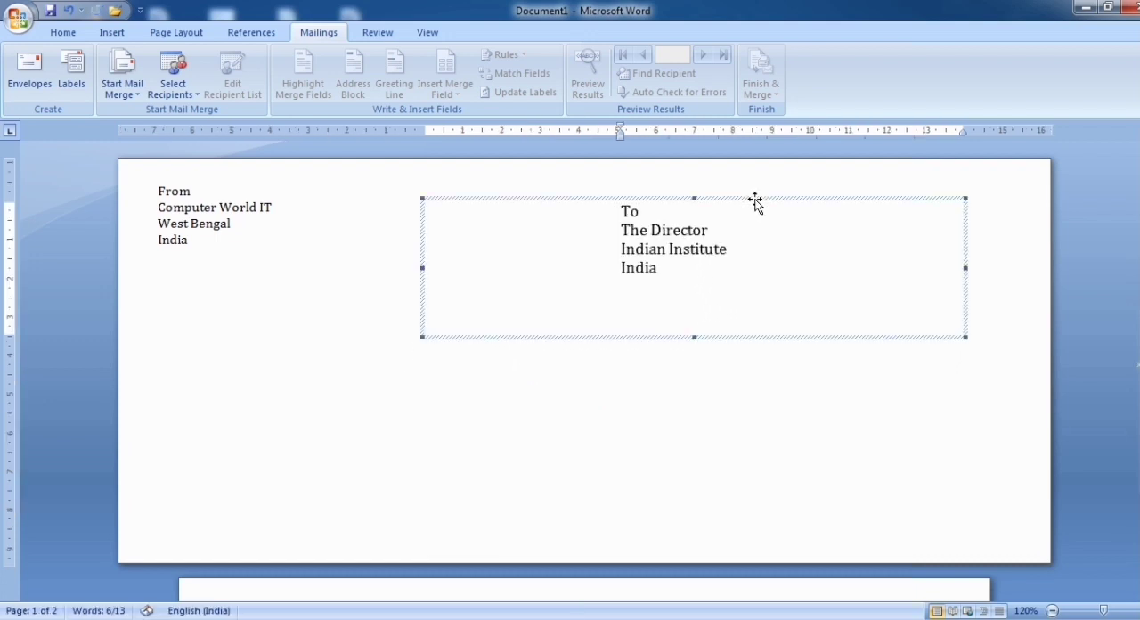
{"action": "left_click", "coordinate": [621, 270]}
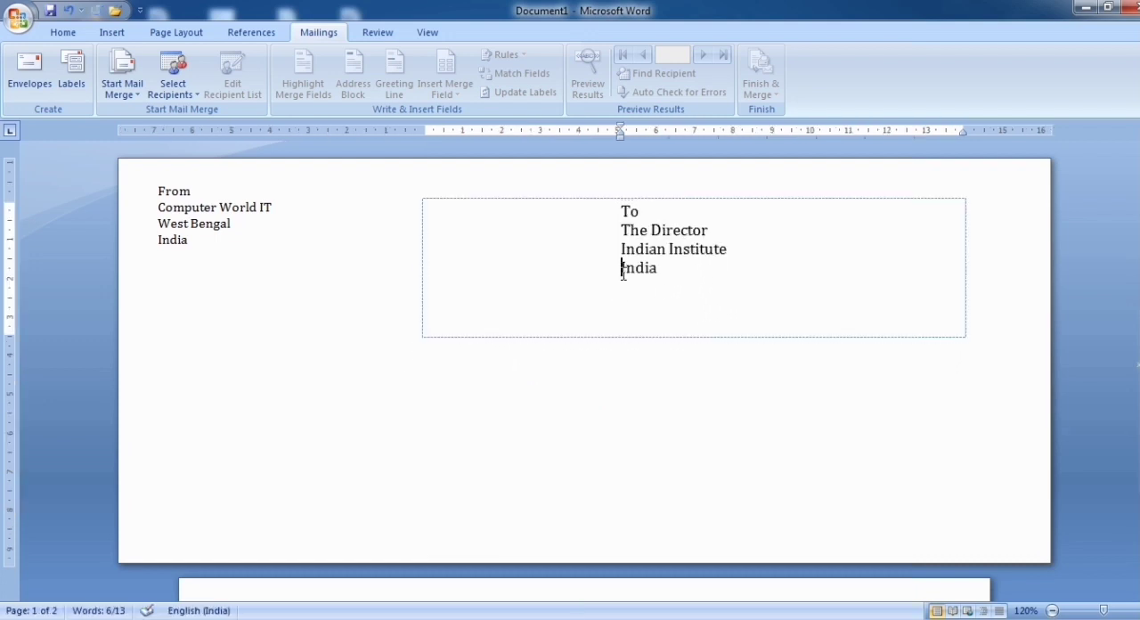
{"action": "left_click", "coordinate": [666, 271]}
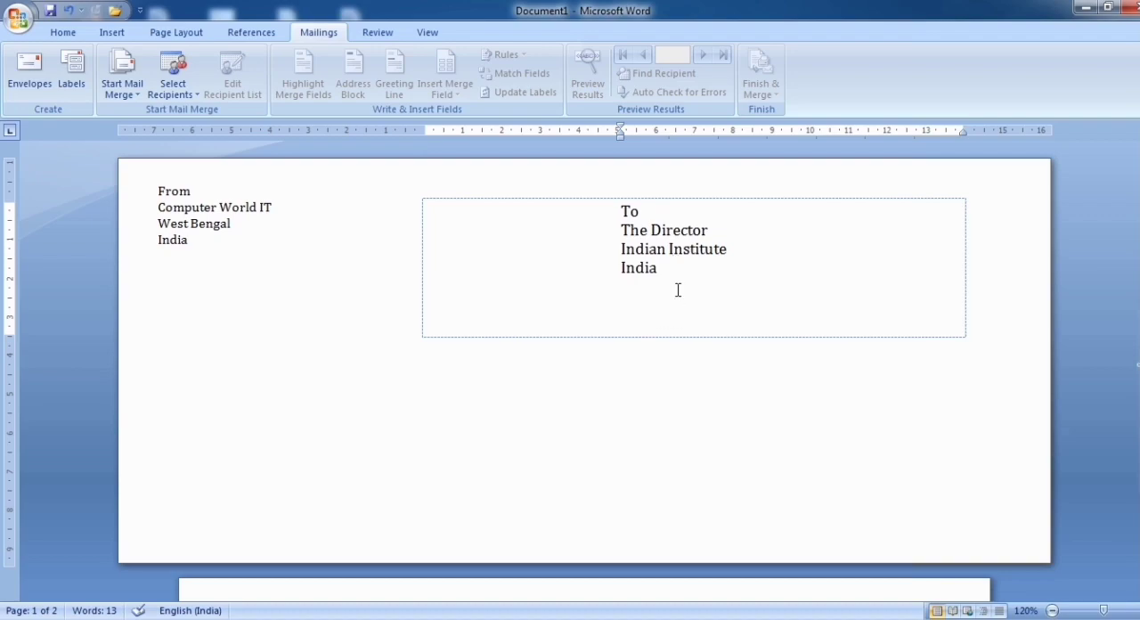